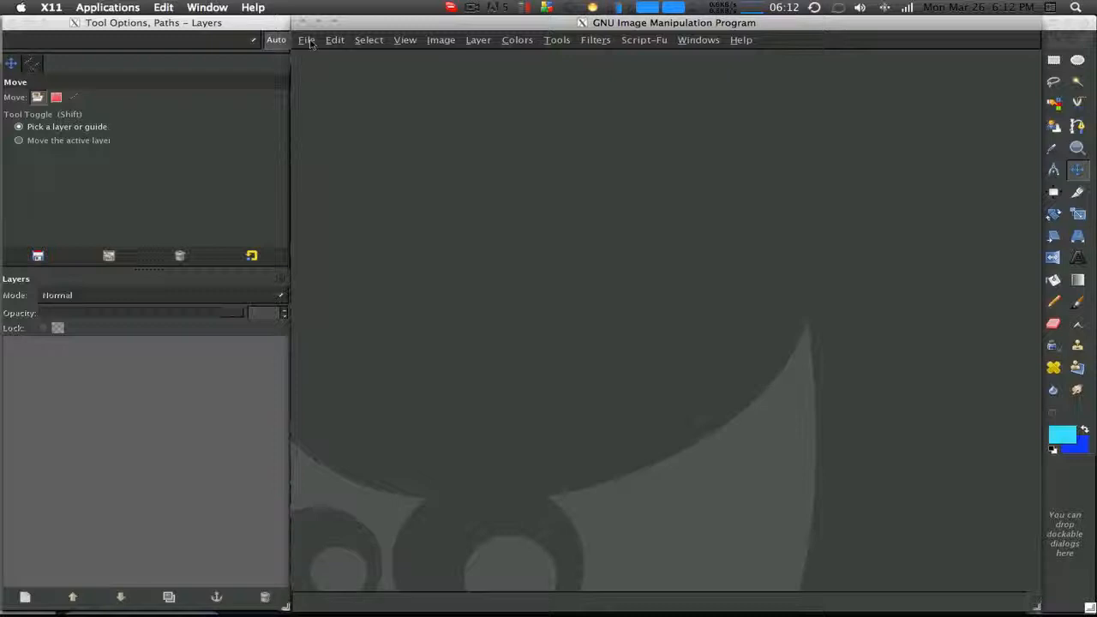
- Create a new 640 × 400 pixel image
click(307, 41)
click(316, 59)
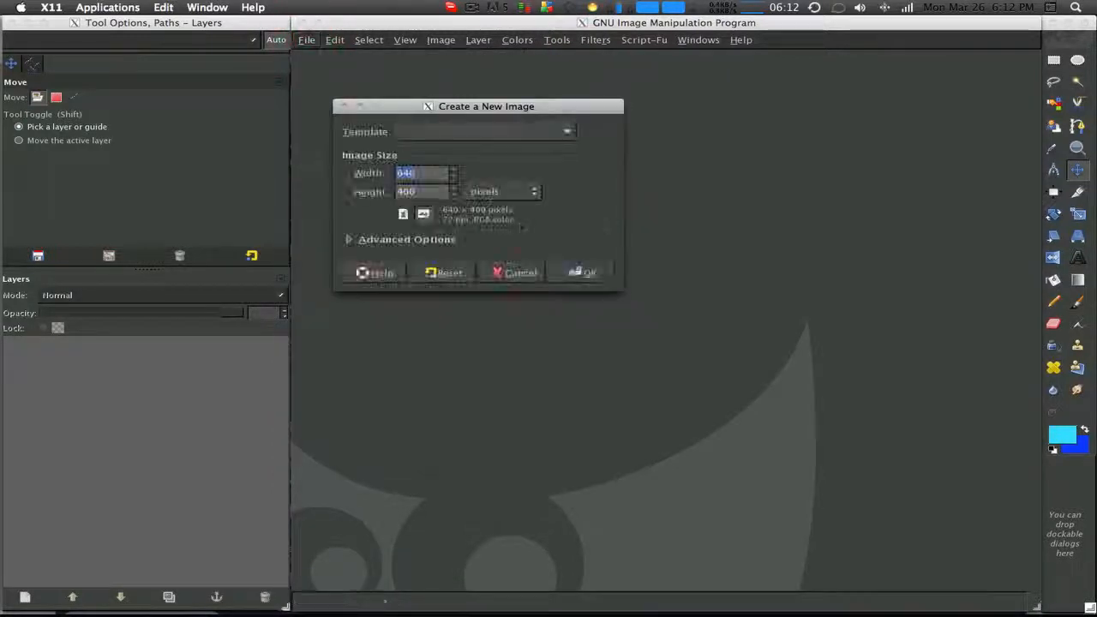
key(Return)
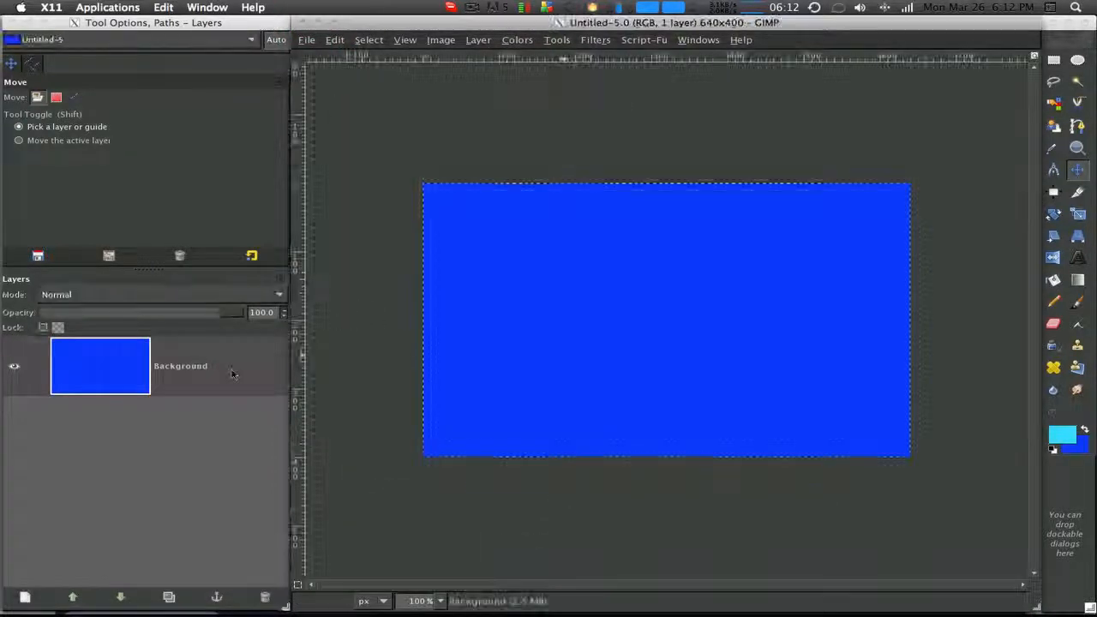
- Set the foreground colour to white and bucket-fill the whole background with it
click(1056, 280)
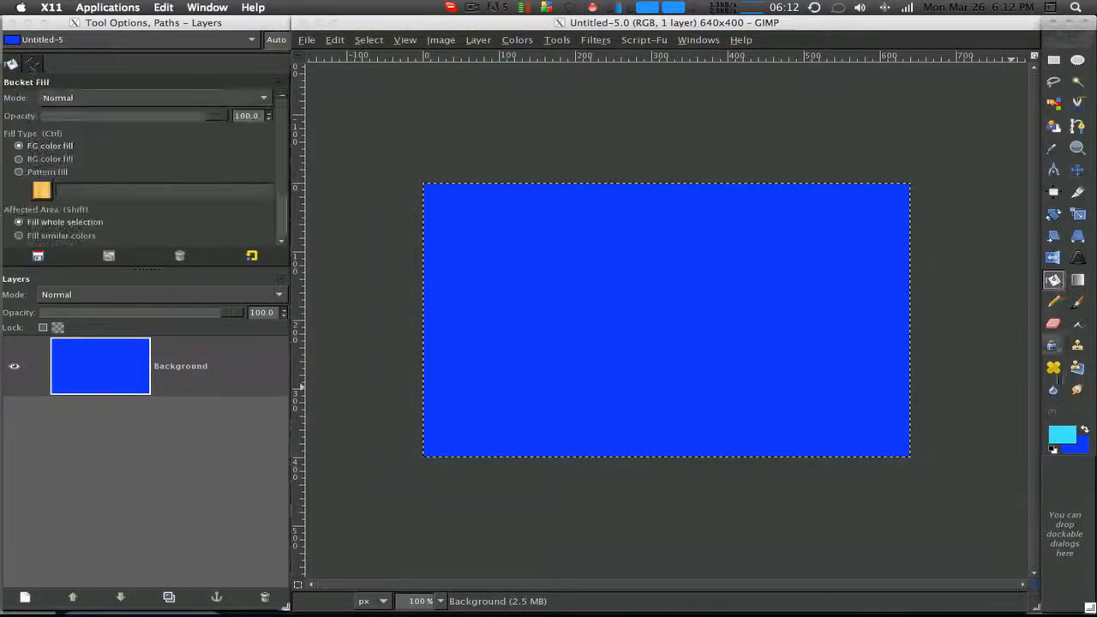
key(x)
click(703, 375)
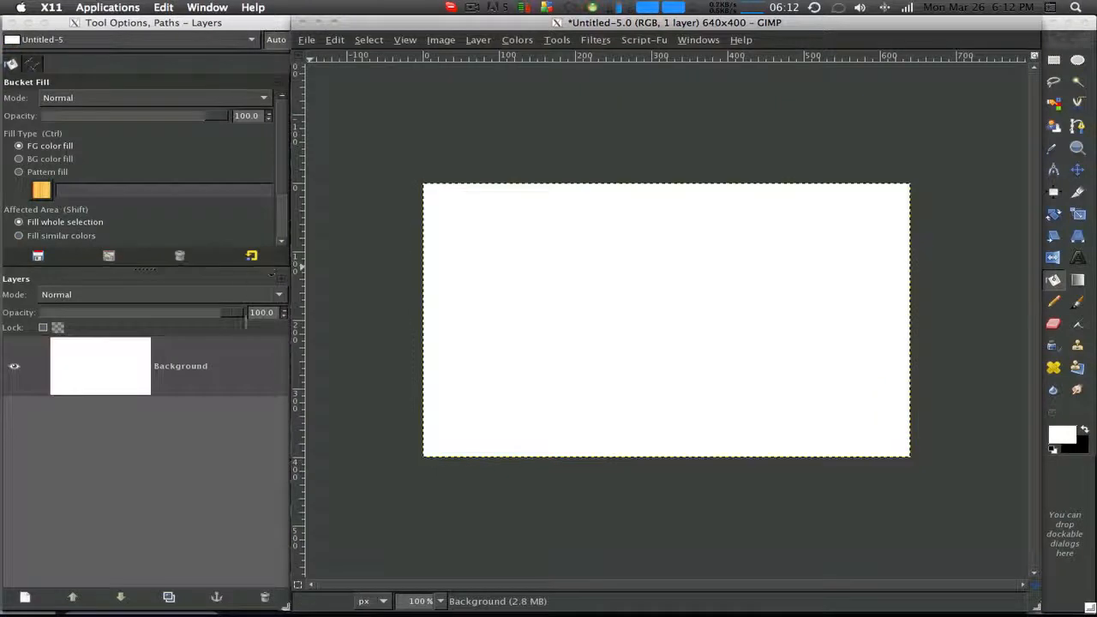
- Add the text "Rayz" to the canvas in Cafe Nero M54 at 150 px
click(1078, 257)
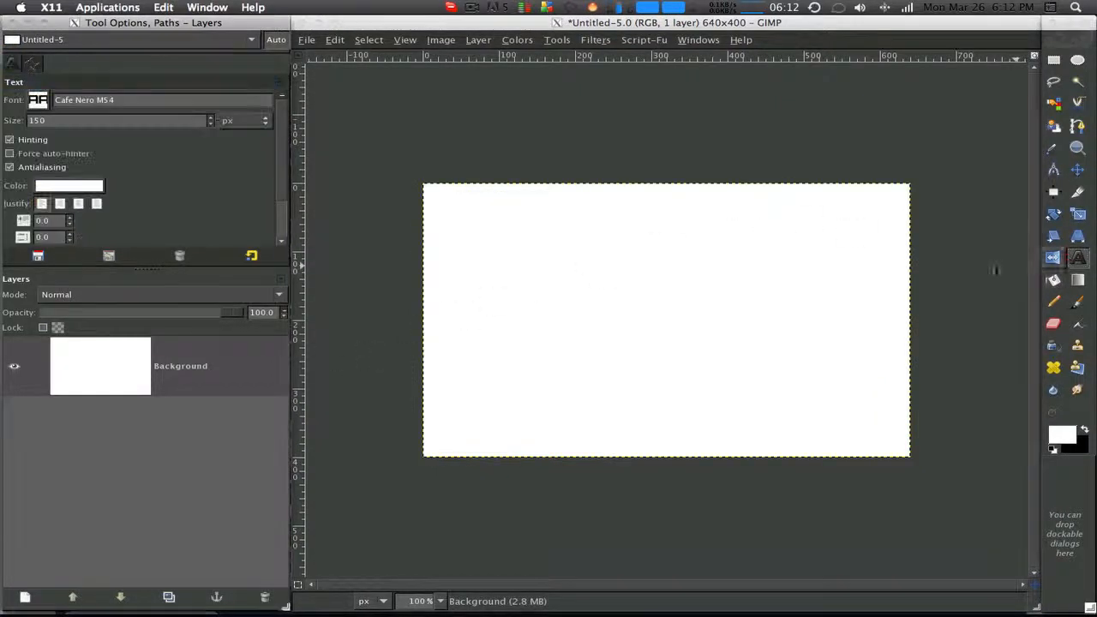
click(500, 328)
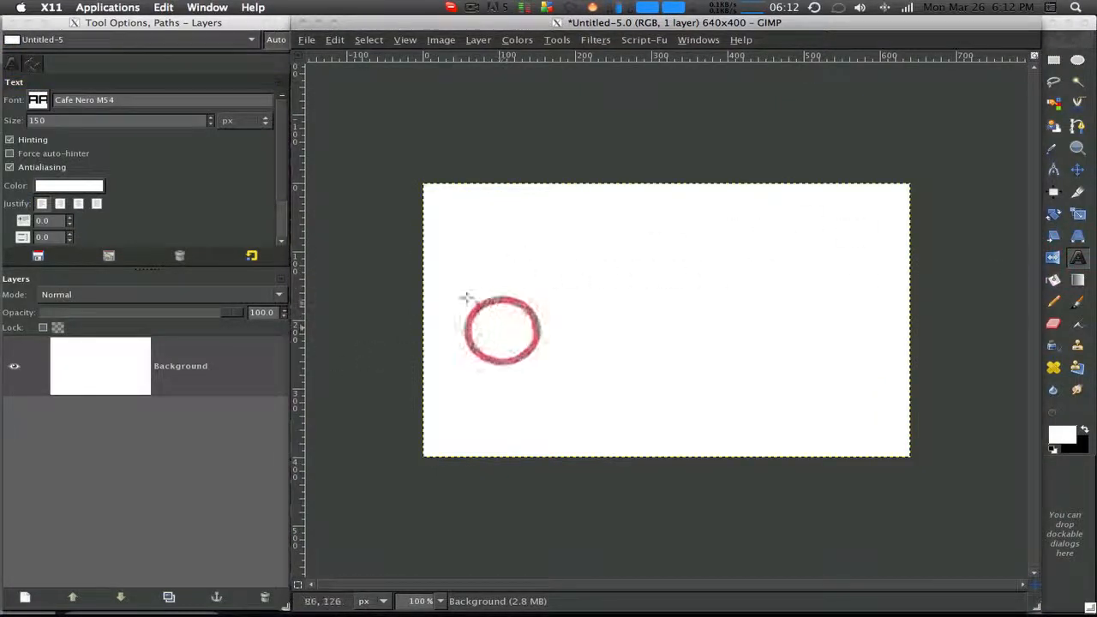
click(507, 321)
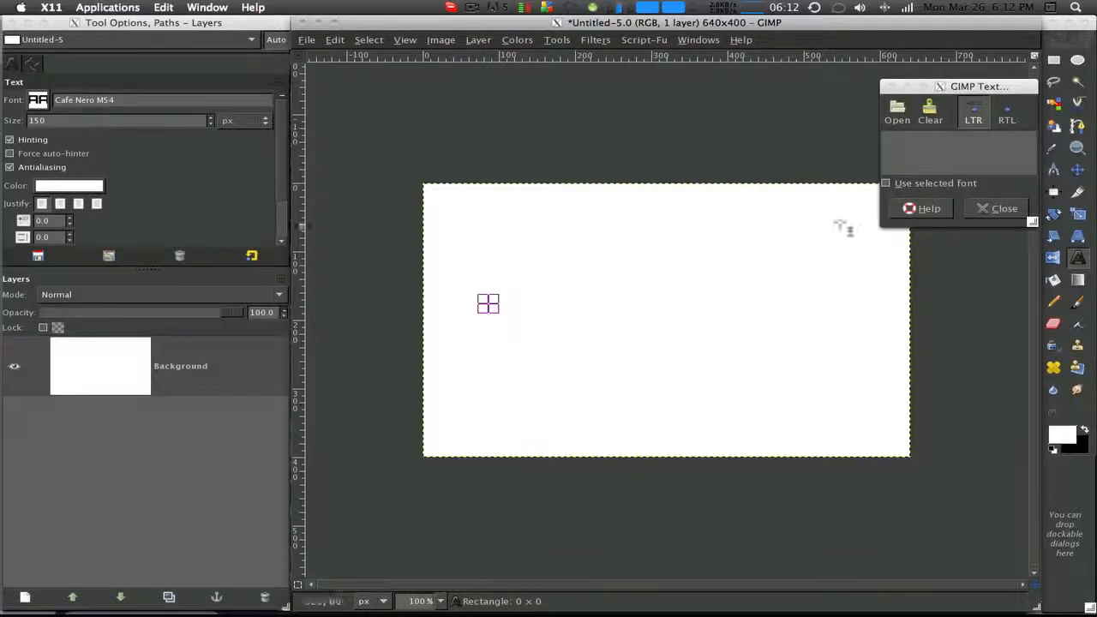
click(929, 156)
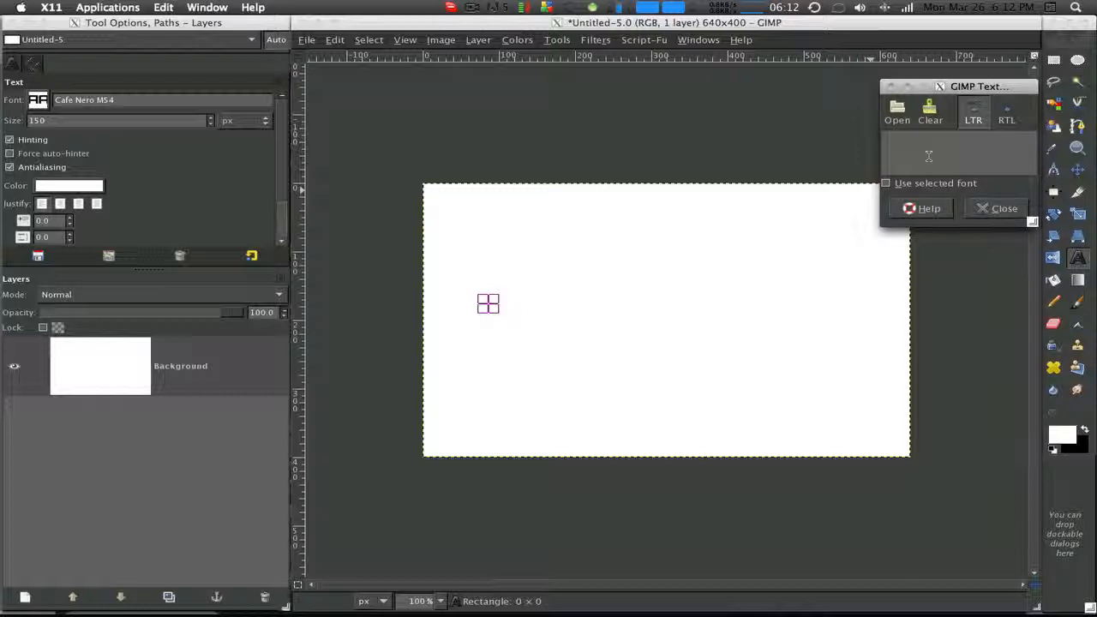
text(Rayz)
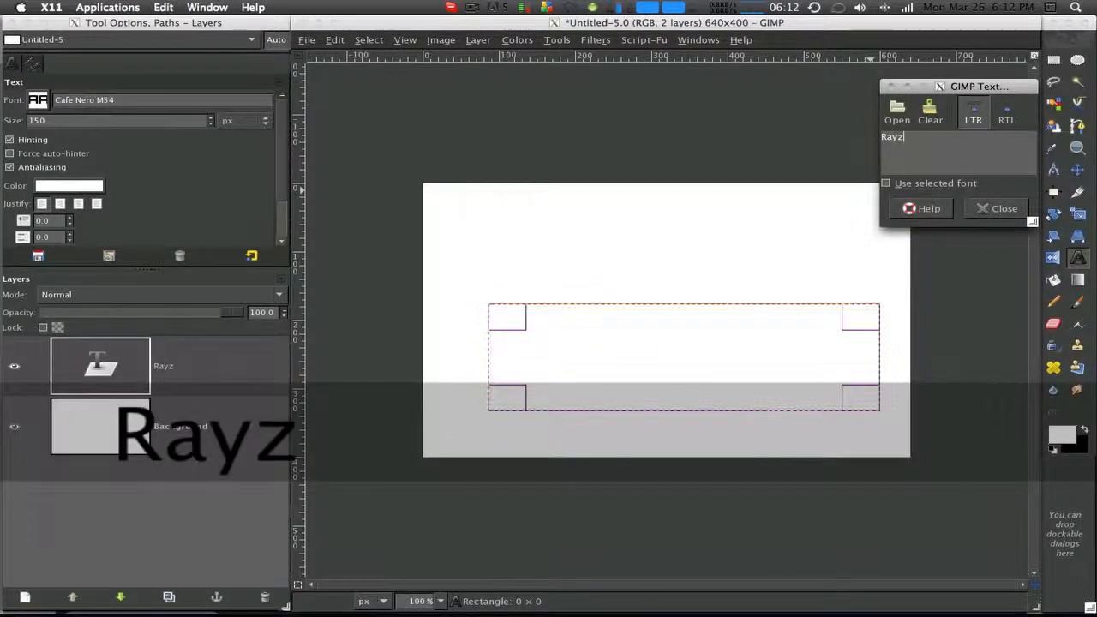
- Colour the Rayz text black and move it up to about the vertical middle of the canvas
click(76, 187)
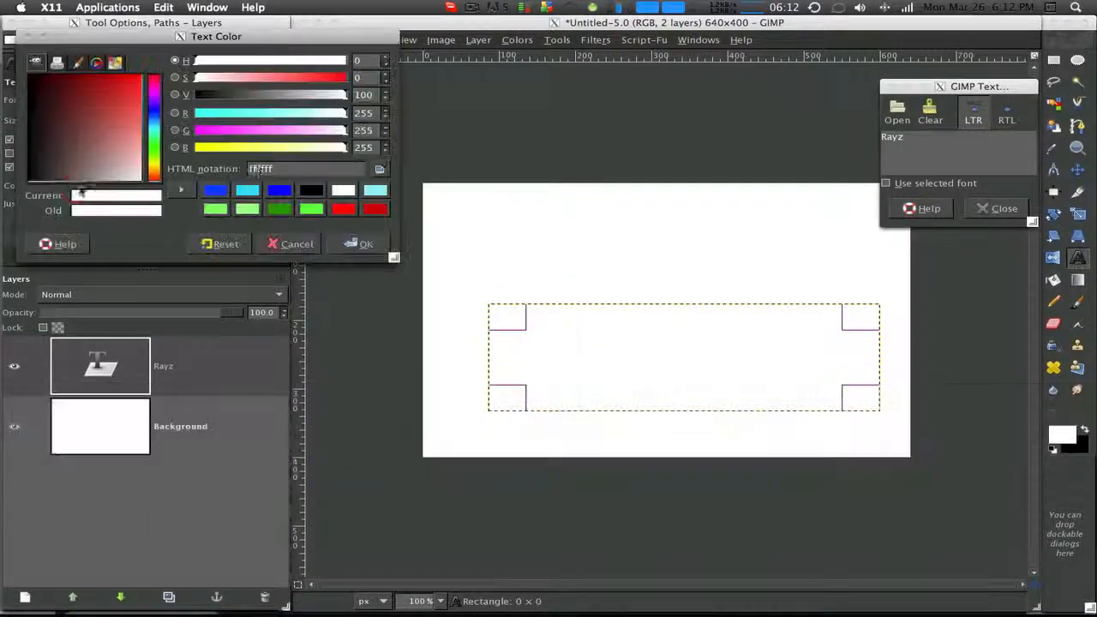
click(311, 189)
click(358, 244)
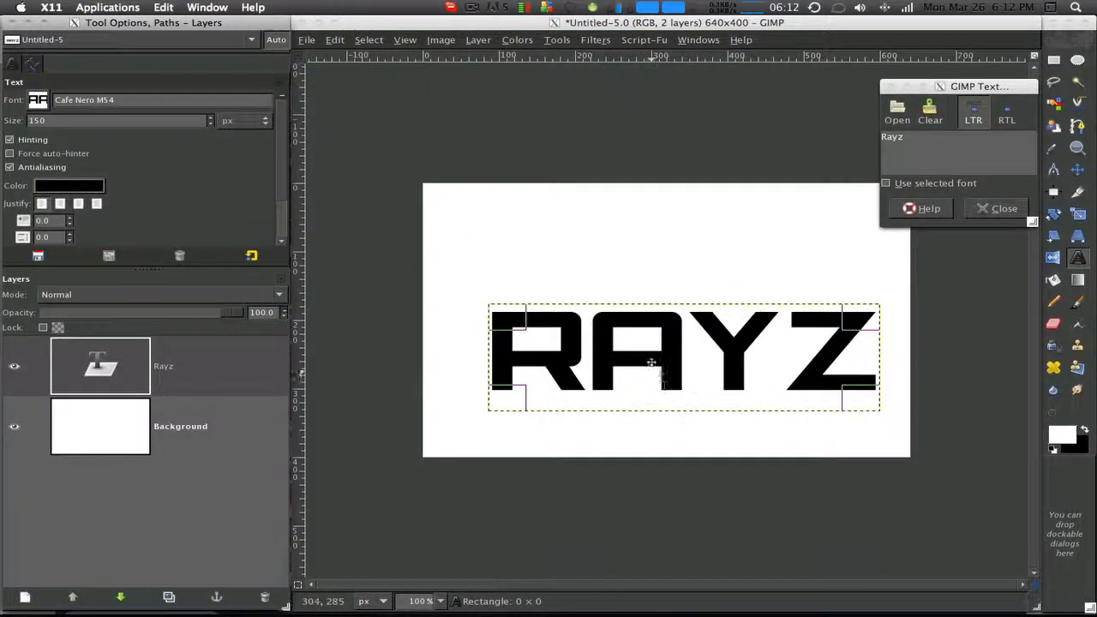
drag(648, 325, 645, 290)
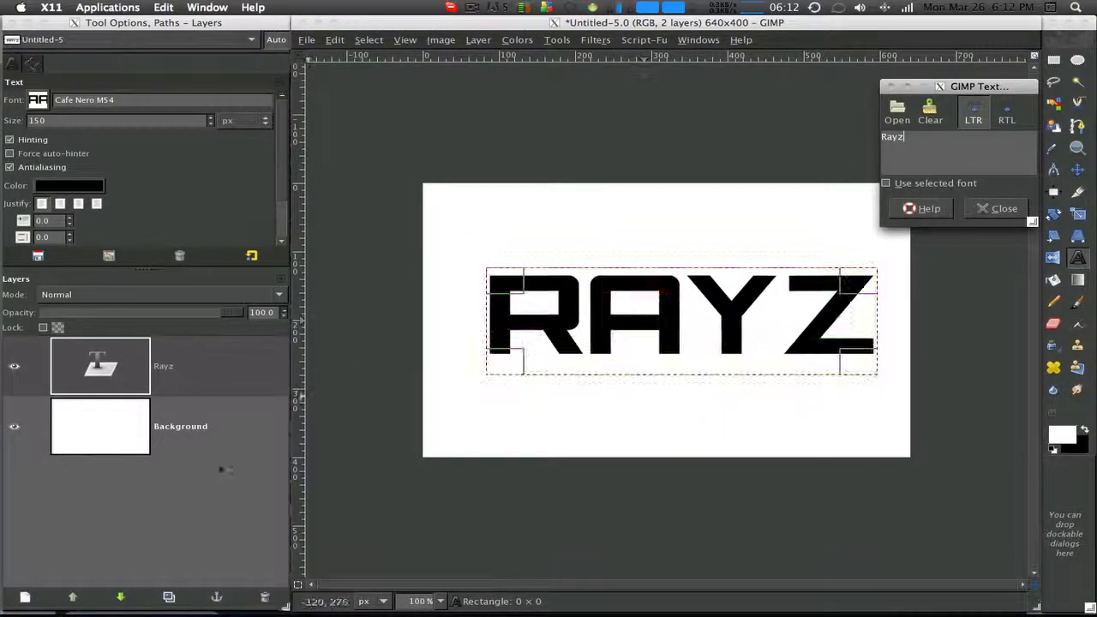
- Add a new transparent layer above the Rayz text layer
click(197, 361)
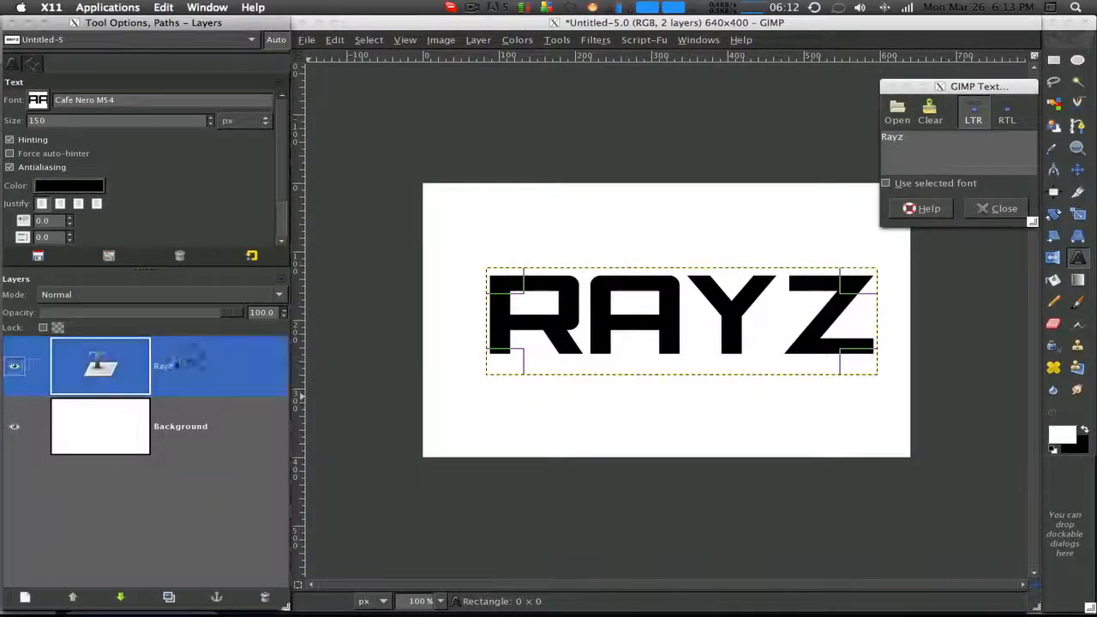
click(24, 598)
click(171, 242)
right_click(166, 394)
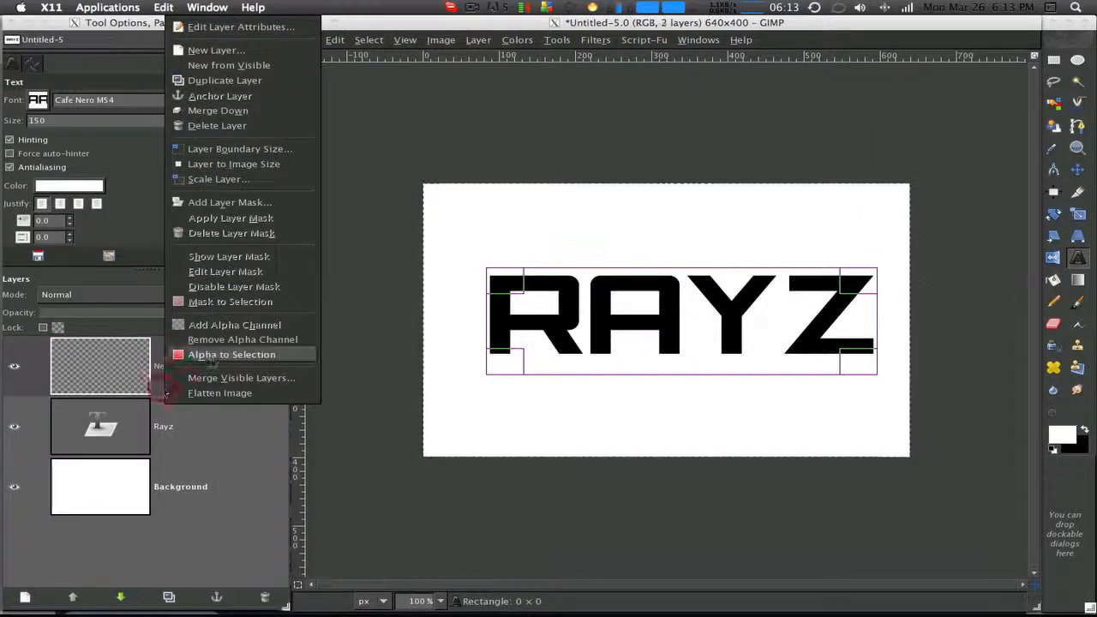
click(236, 378)
click(133, 189)
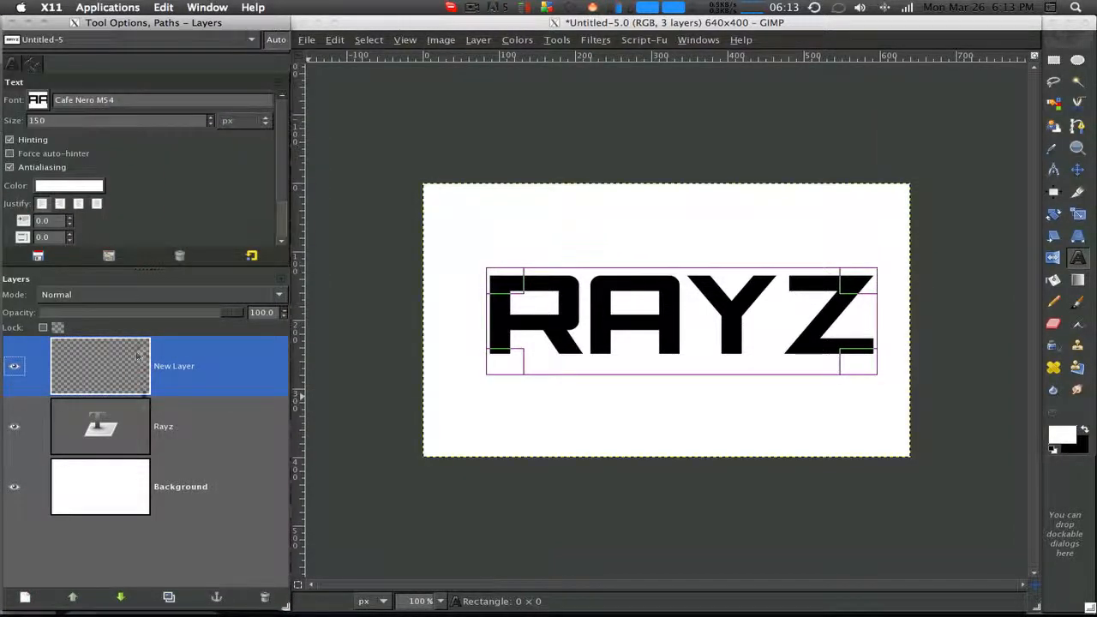
- Merge the new layer down into the Rayz text layer and add another transparent layer on top
right_click(147, 368)
click(201, 110)
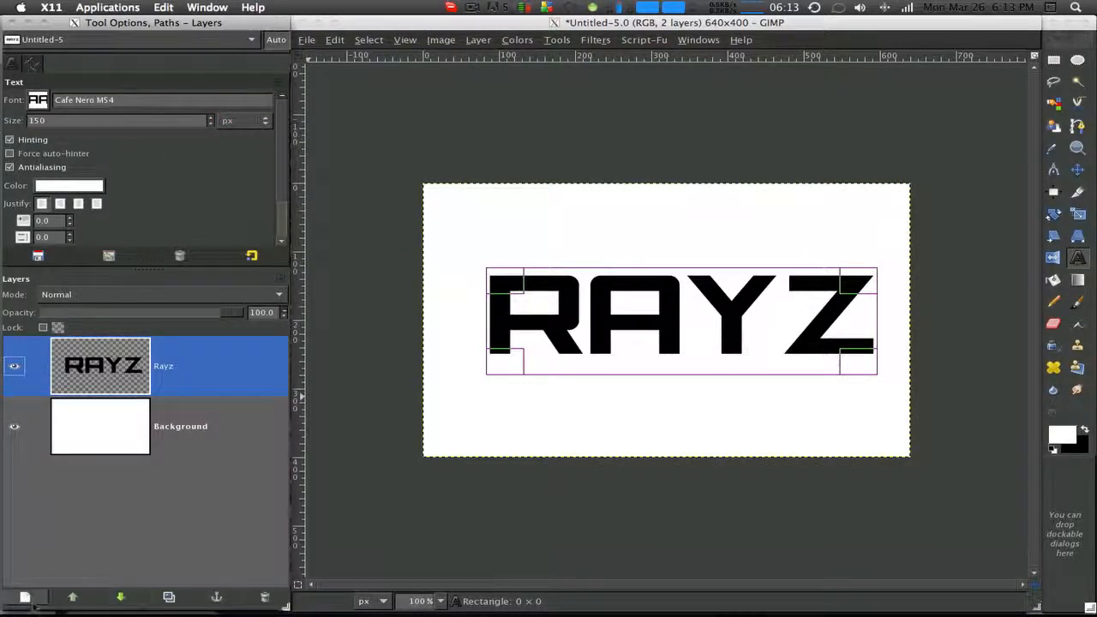
key(ctrl+shift+n)
click(193, 245)
- Load the Rayz layer's alpha as a selection and intersect it with a wide ellipse over the upper part of the letters
click(157, 427)
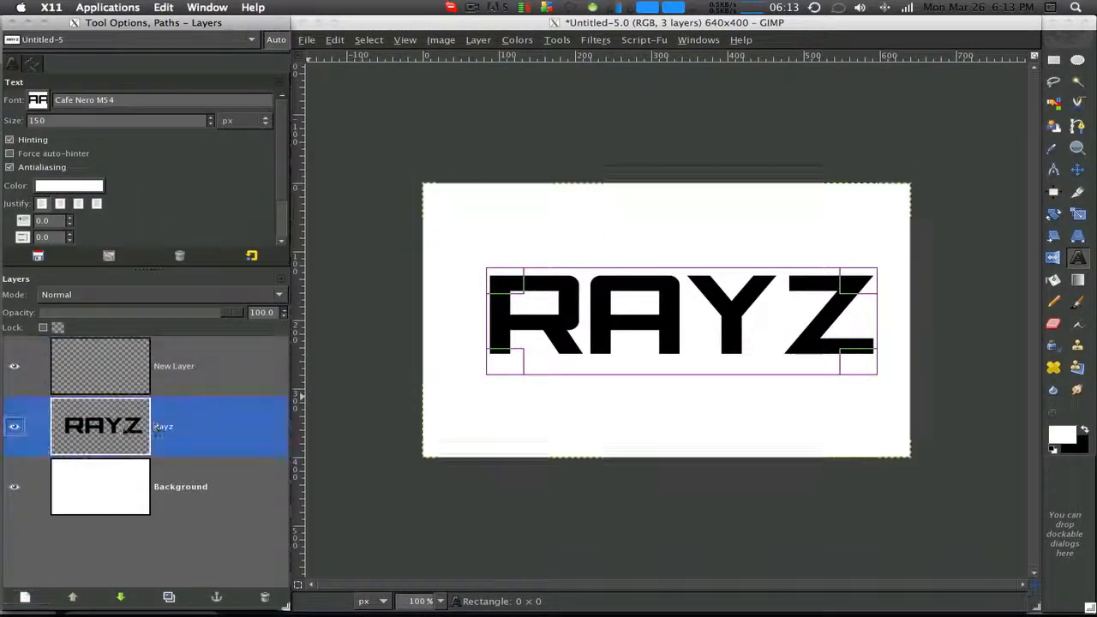
right_click(157, 427)
click(215, 385)
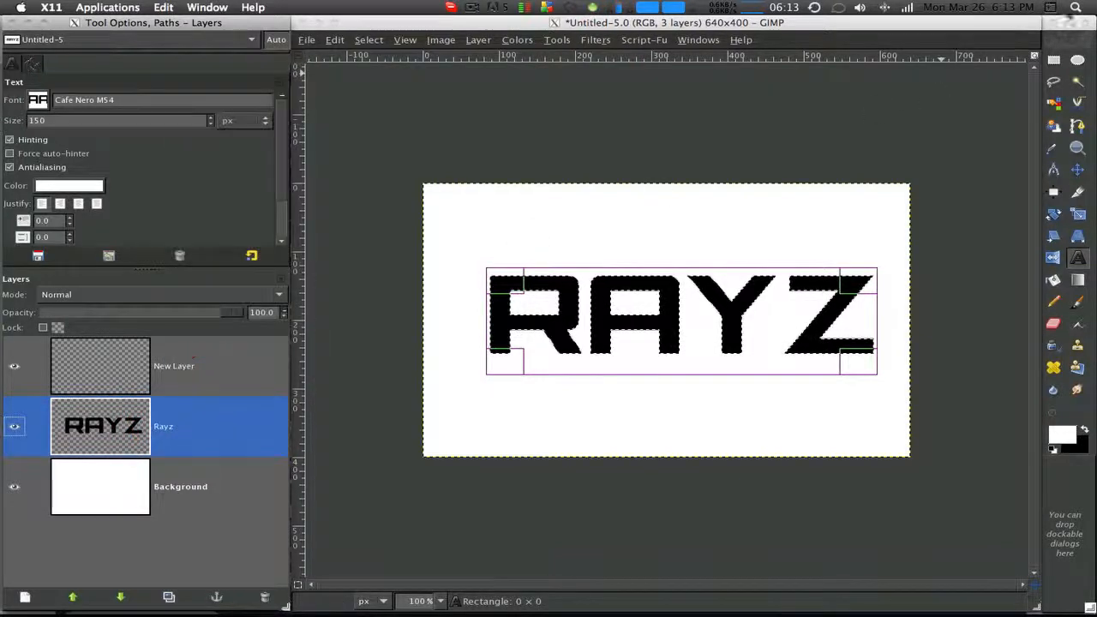
click(1077, 59)
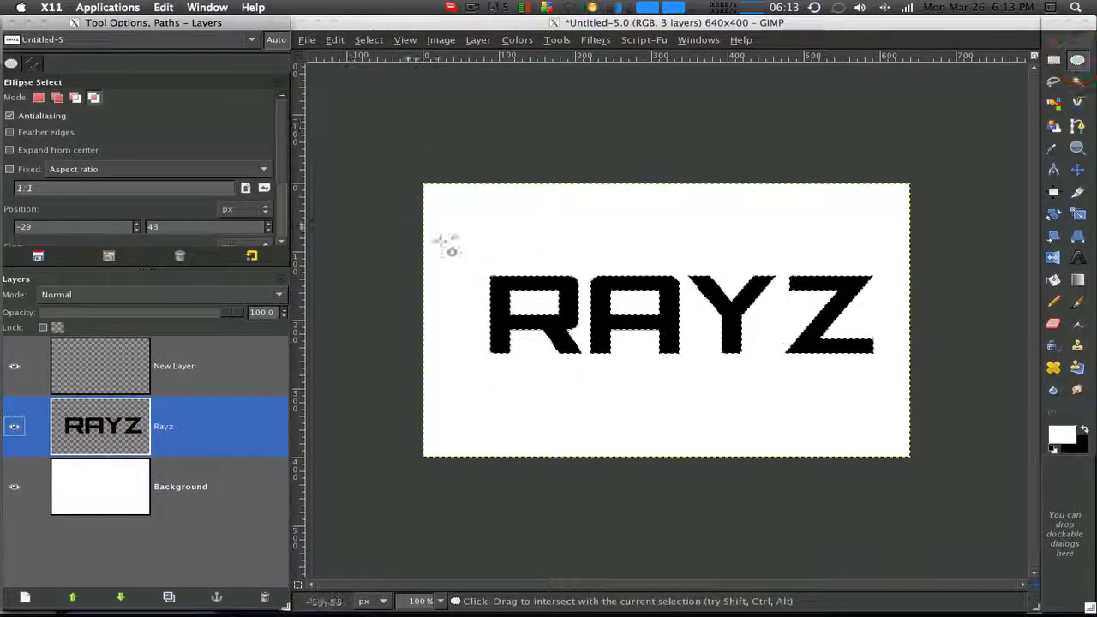
drag(914, 311, 453, 243)
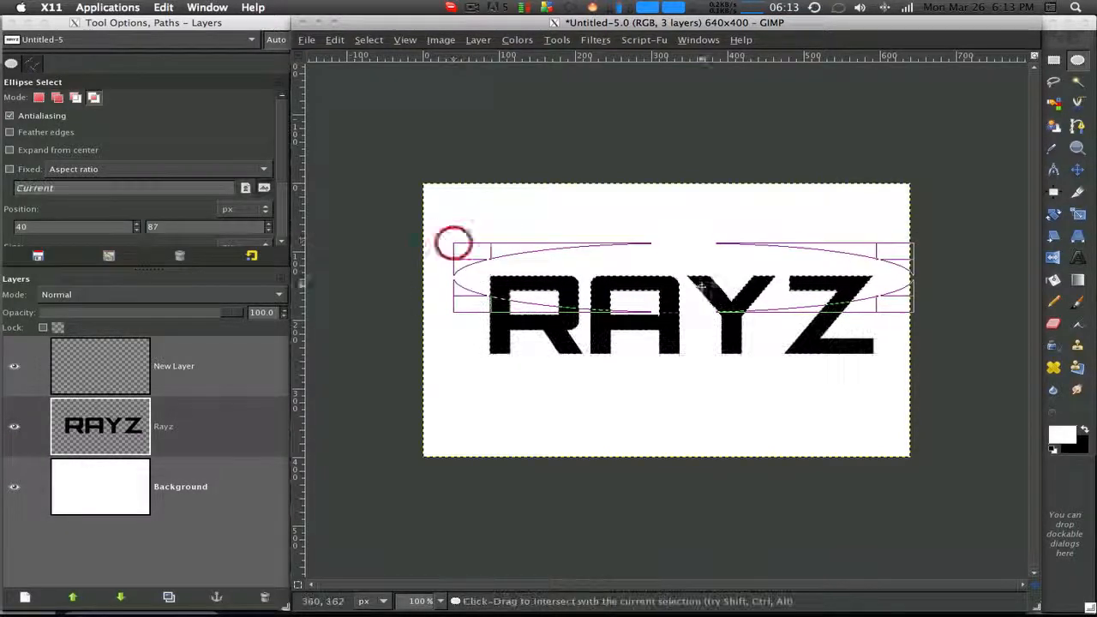
- Draw a linear FG to Transparent gradient in white downward over the selected upper letters on the top layer
click(1078, 278)
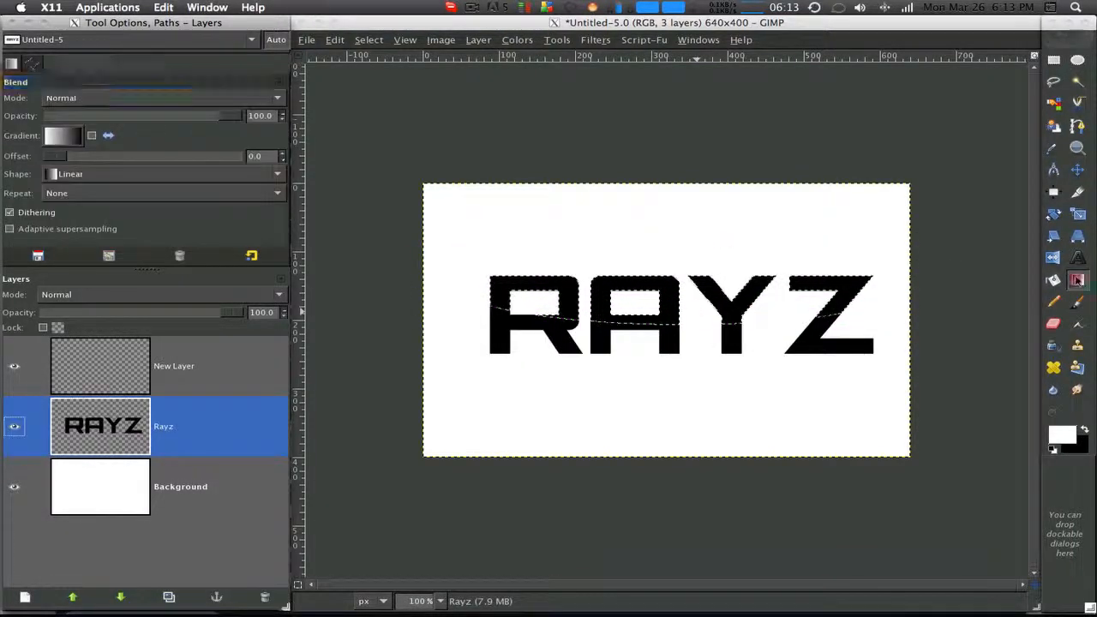
click(68, 146)
click(80, 139)
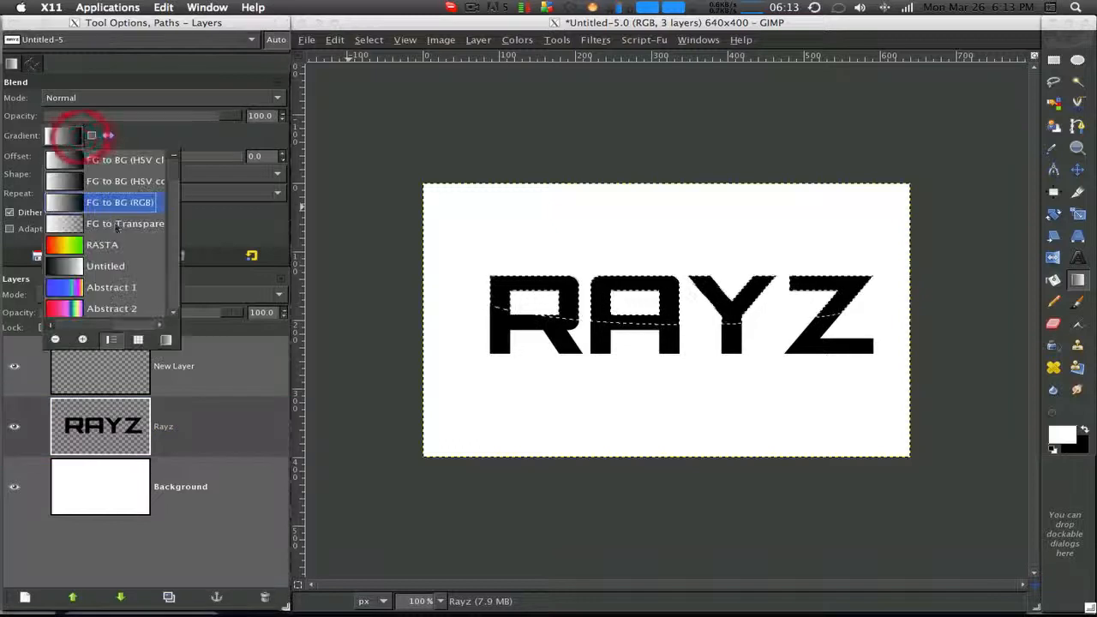
click(114, 227)
double_click(215, 363)
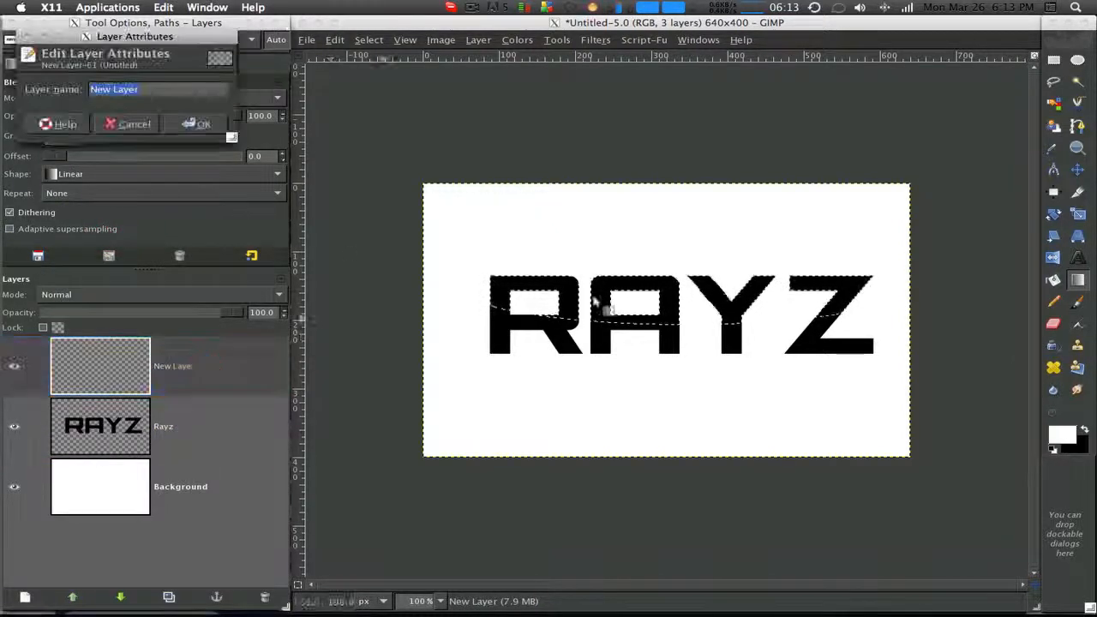
click(126, 125)
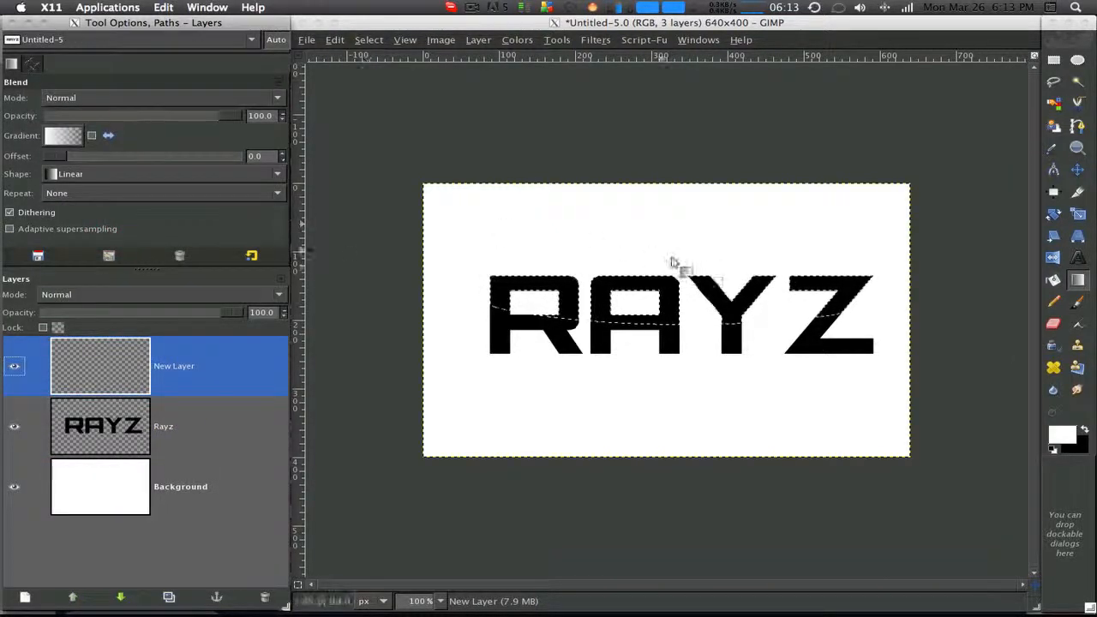
drag(660, 280, 656, 360)
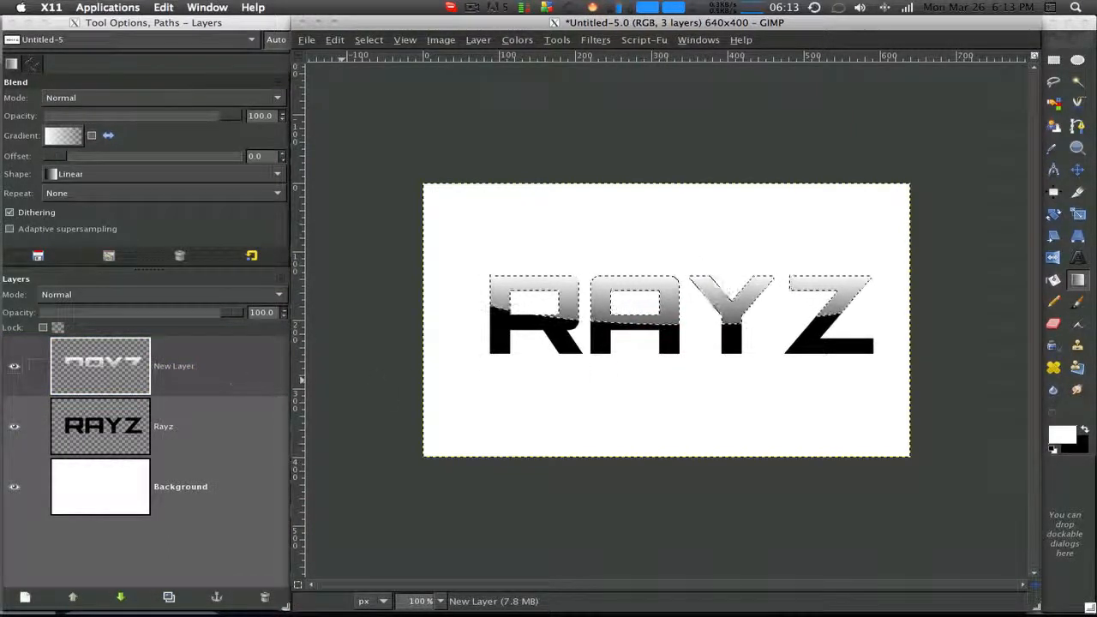
- Shrink the selection around the upper part of the letters
click(371, 40)
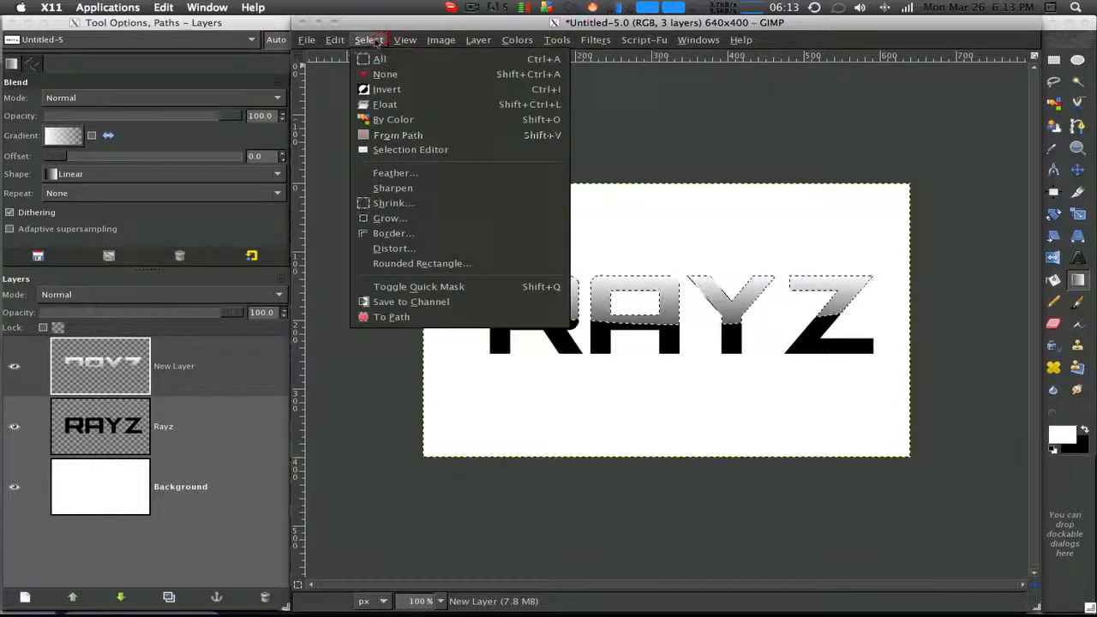
click(375, 43)
click(375, 43)
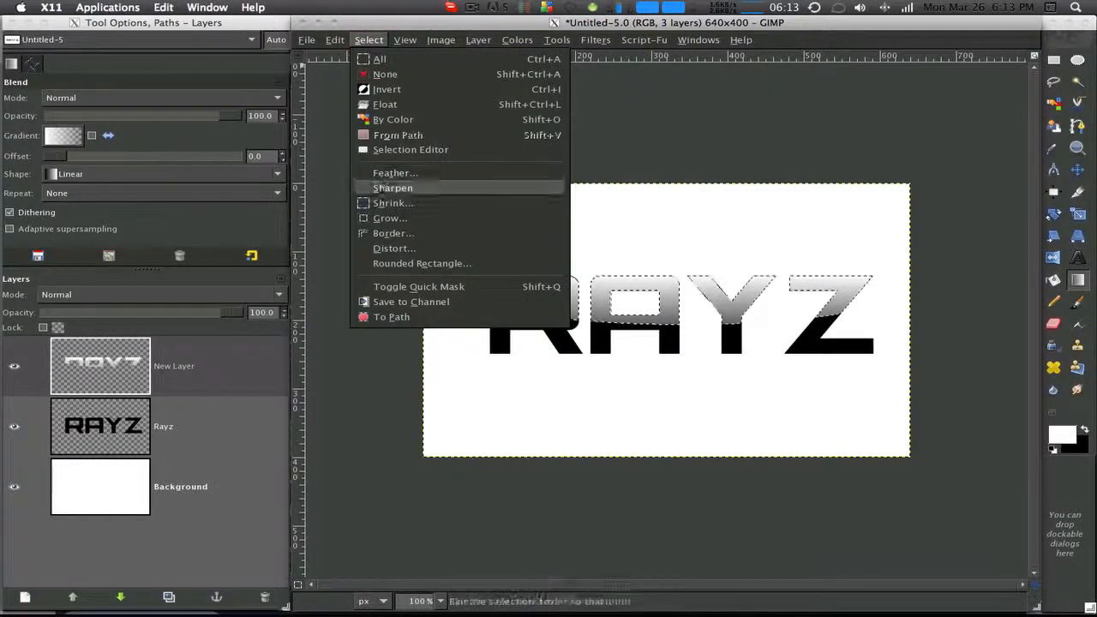
click(379, 202)
click(746, 373)
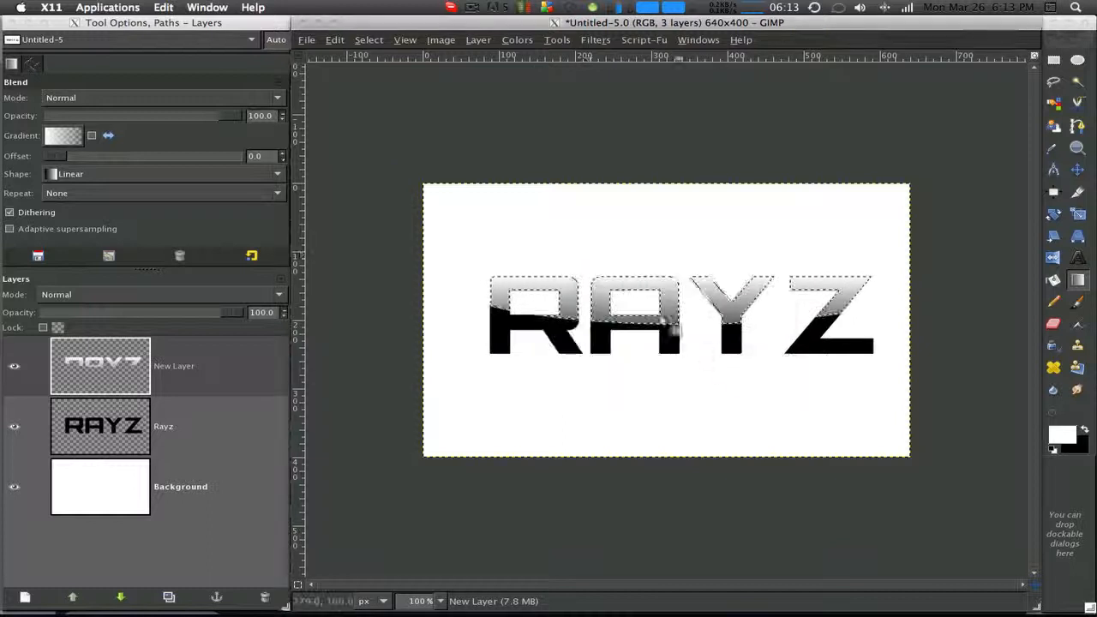
- Invert the selection and cut the gradient's outer edge from the top layer
click(370, 40)
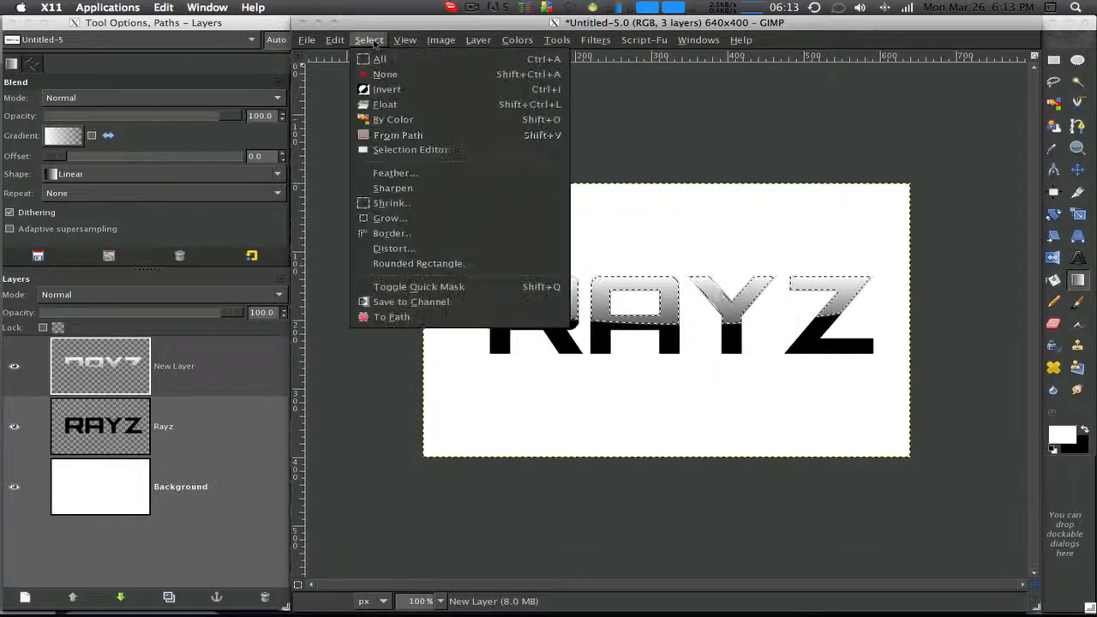
click(382, 89)
click(334, 40)
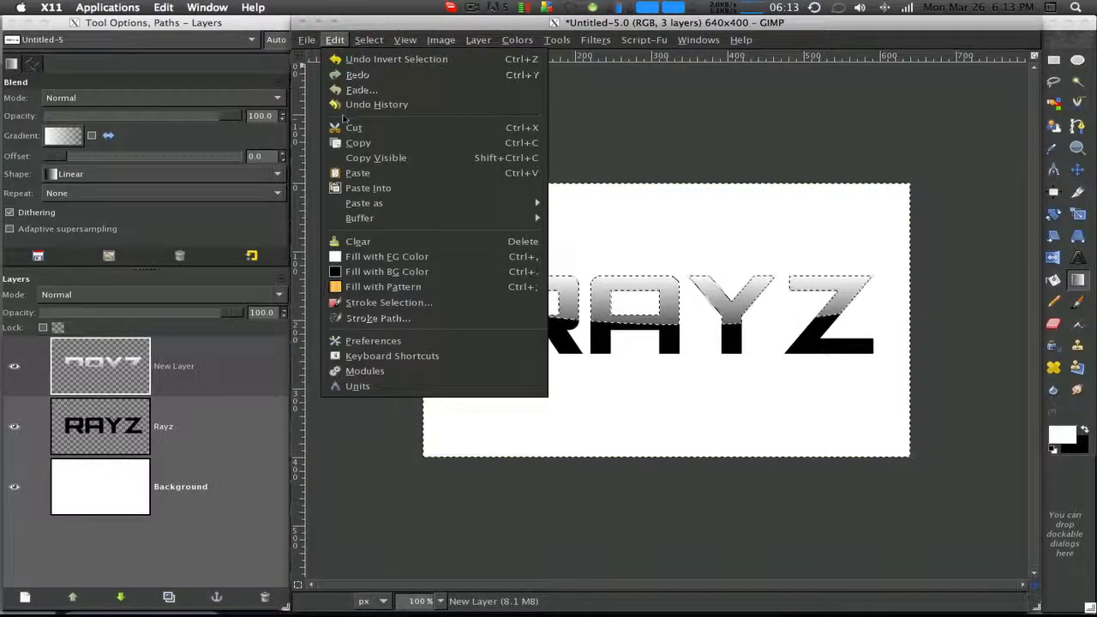
click(336, 117)
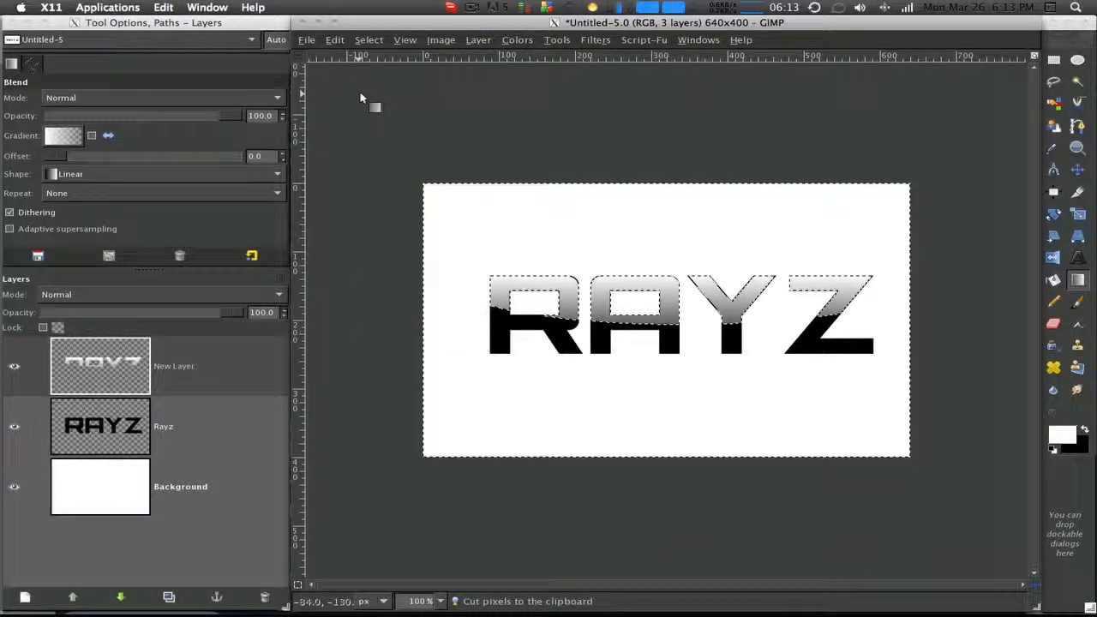
- Clear the selection and set the opacity of the gradient layer to 57
click(367, 40)
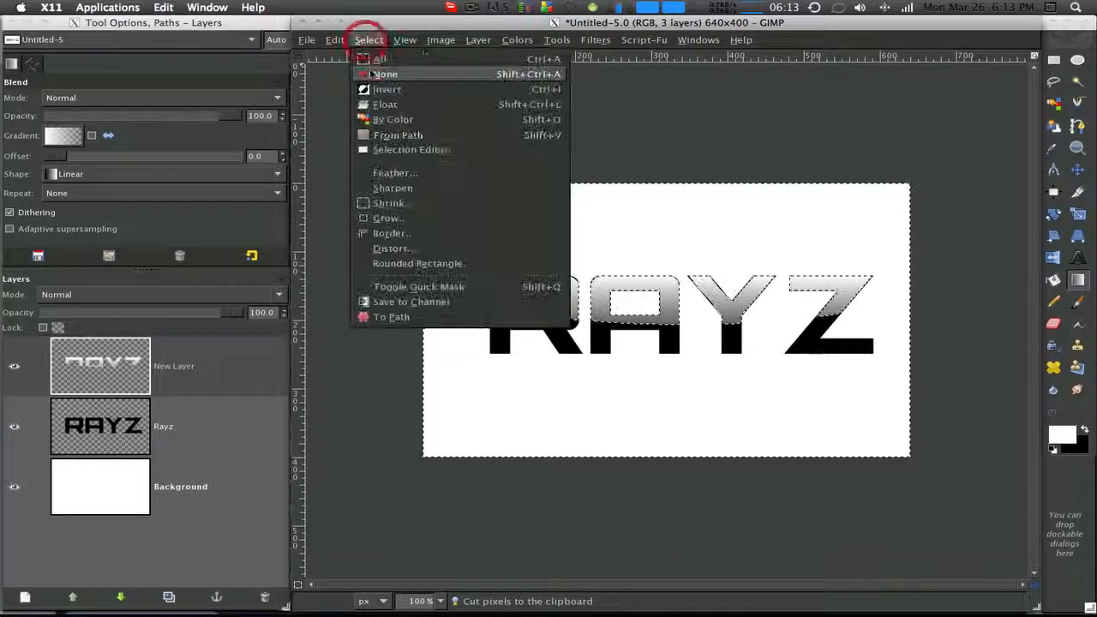
click(369, 72)
click(221, 367)
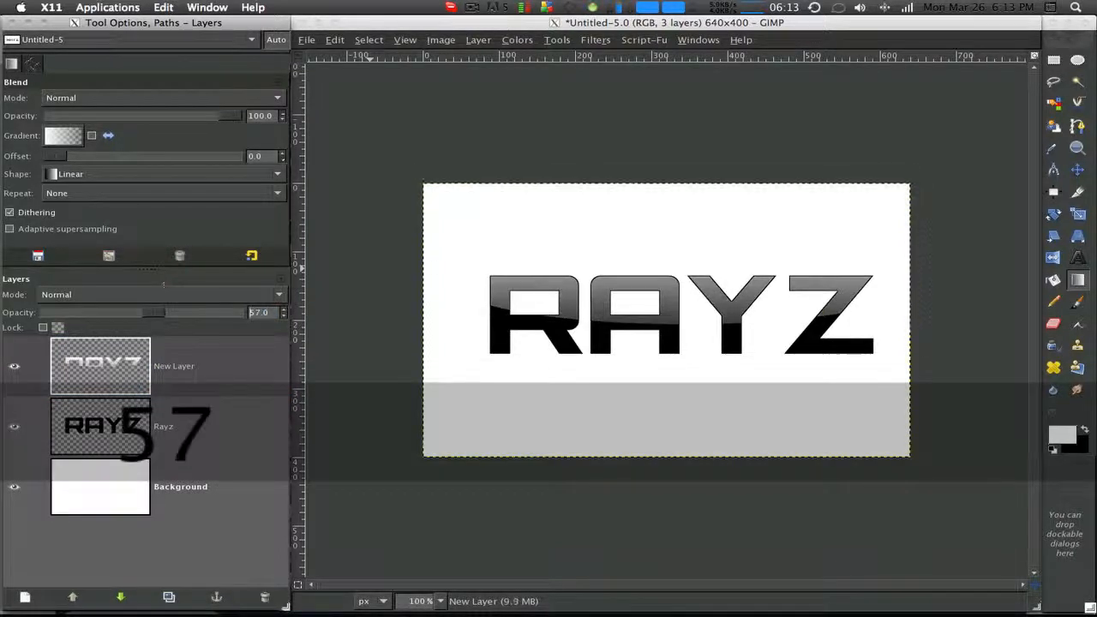
- Select the outline of the black Rayz text layer from its alpha and duplicate that layer
click(198, 421)
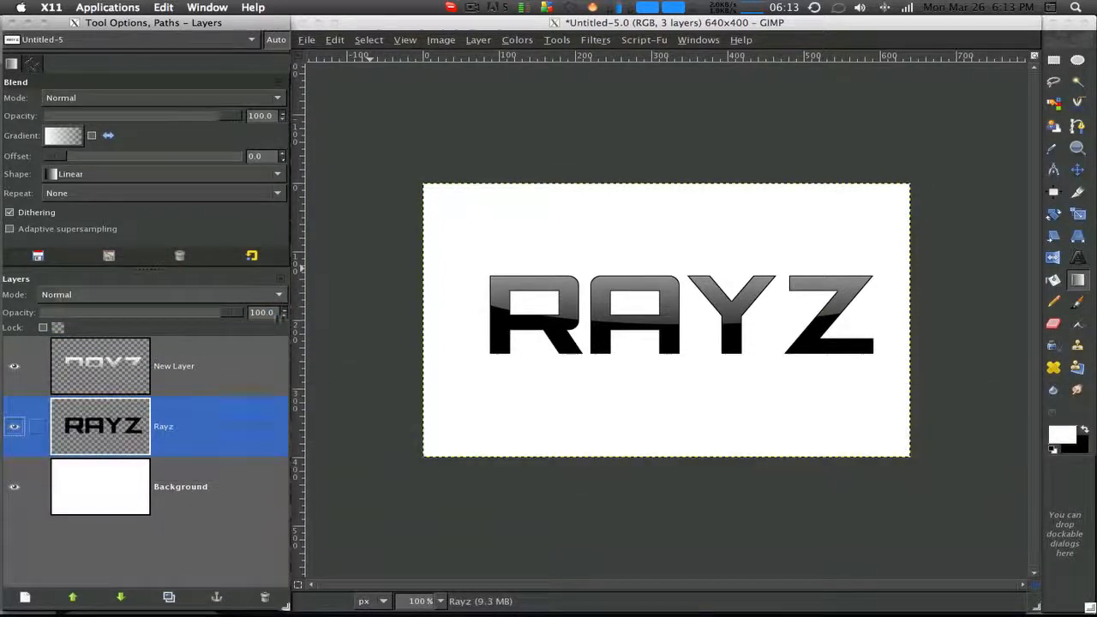
right_click(144, 420)
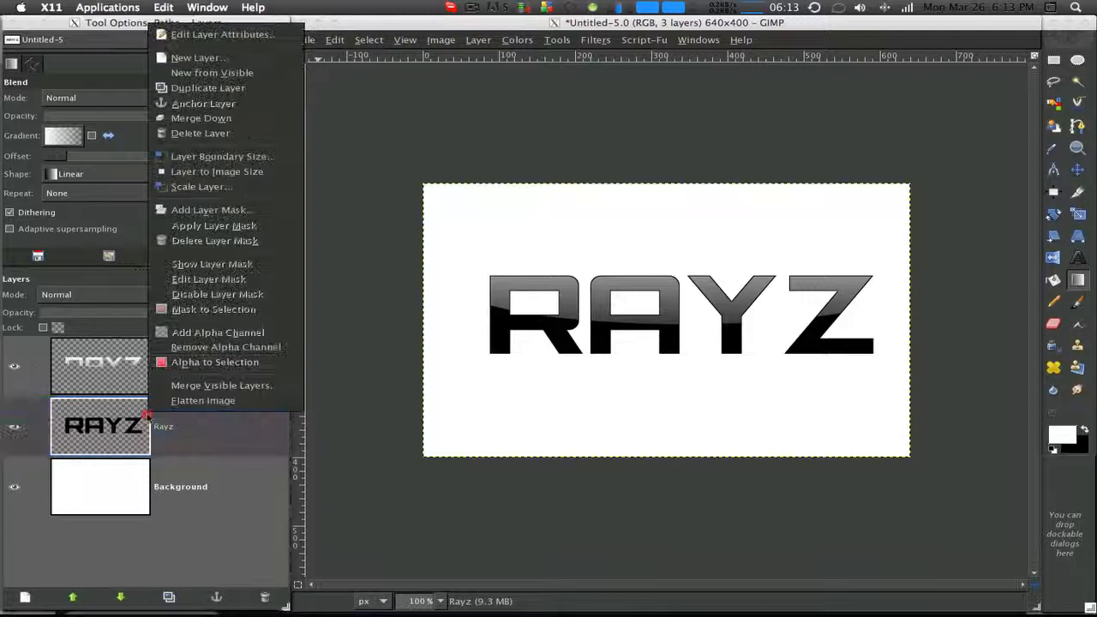
click(199, 356)
click(169, 597)
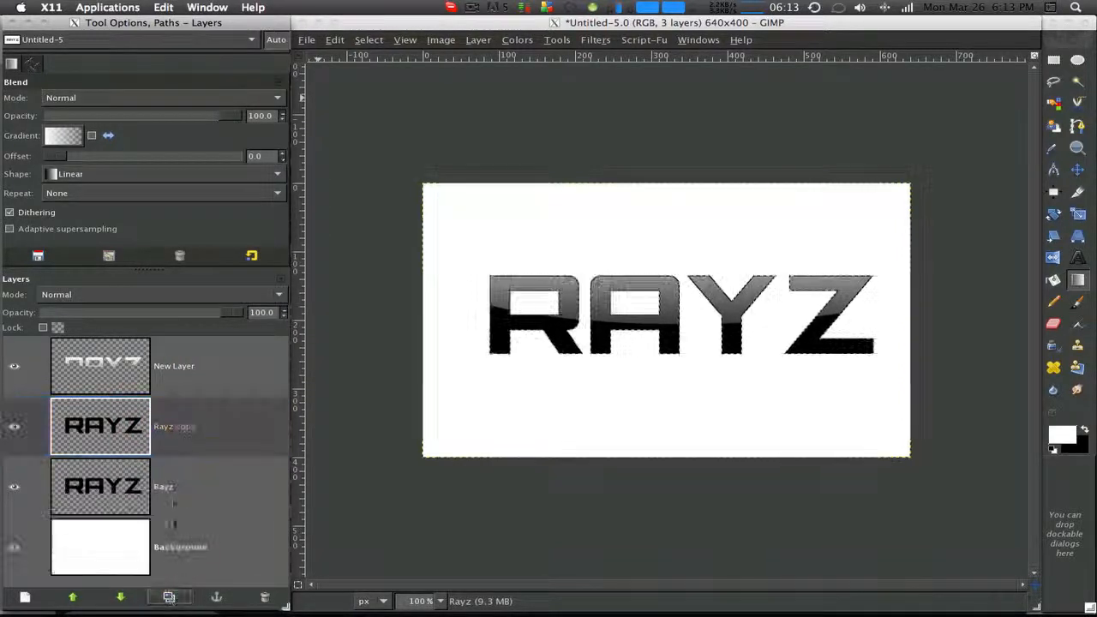
- Set the gradient to FG to BG (RGB) with a light blue foreground (0, 222, 255) and a deep blue background
click(64, 135)
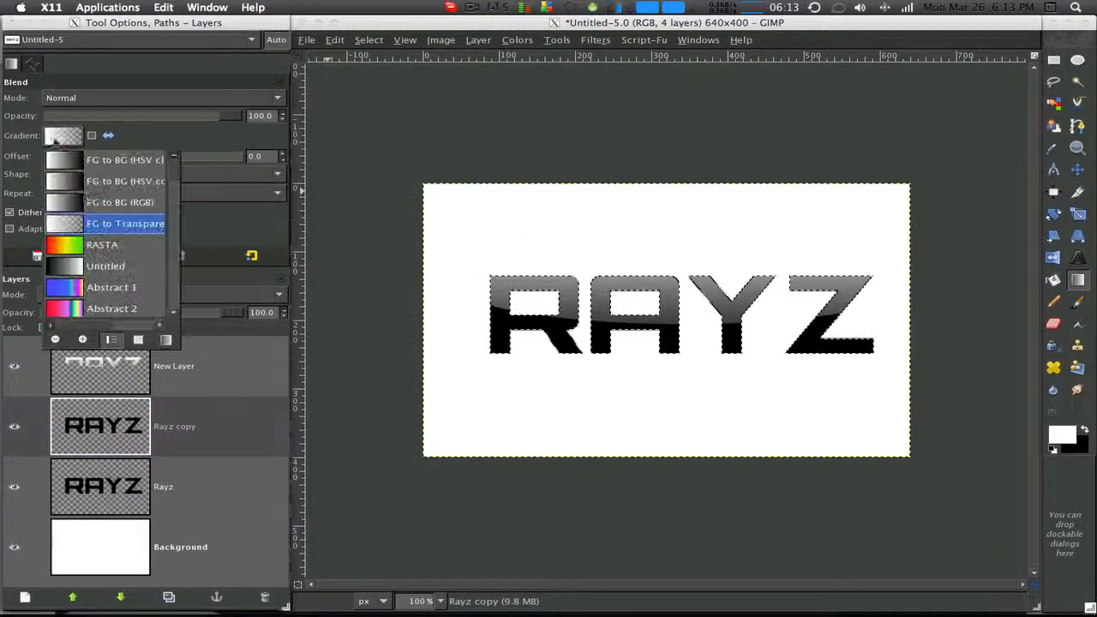
click(105, 204)
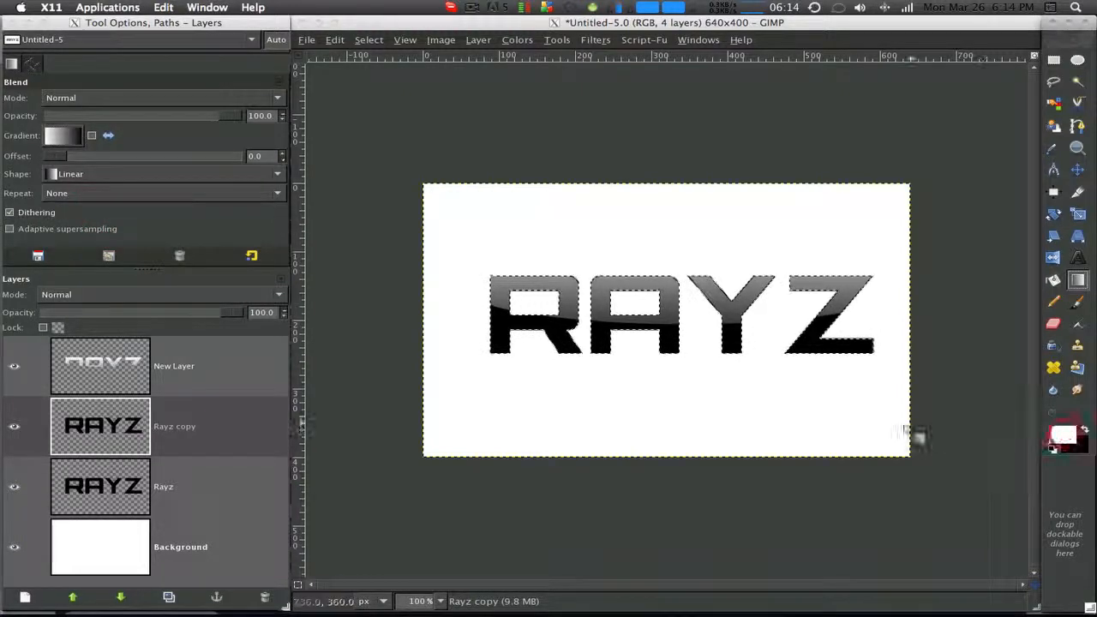
click(1057, 439)
click(436, 504)
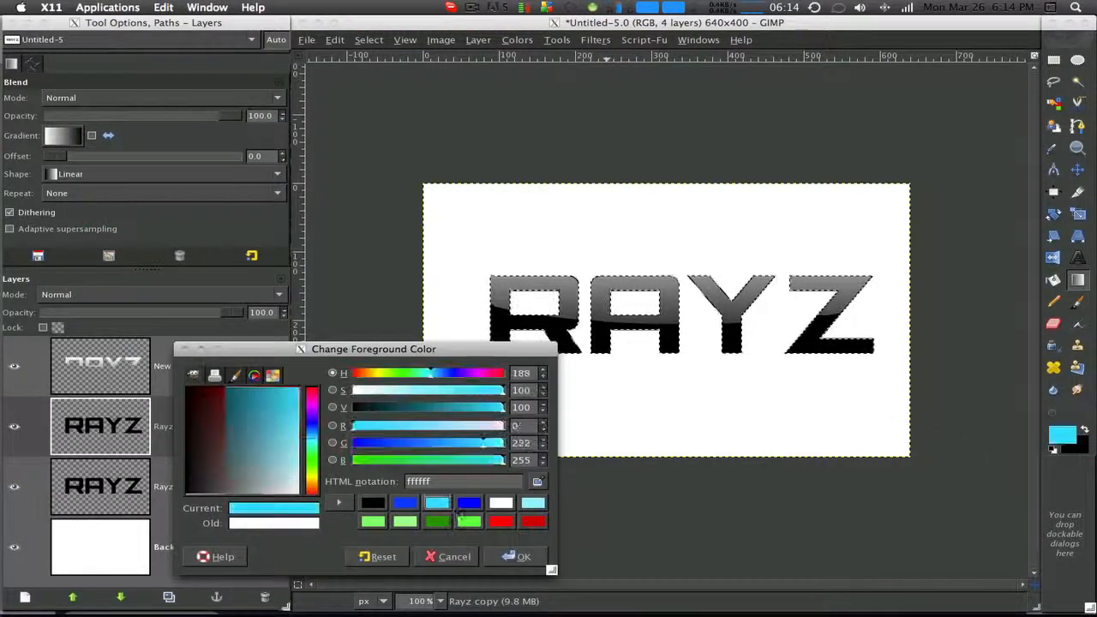
click(517, 556)
click(1078, 455)
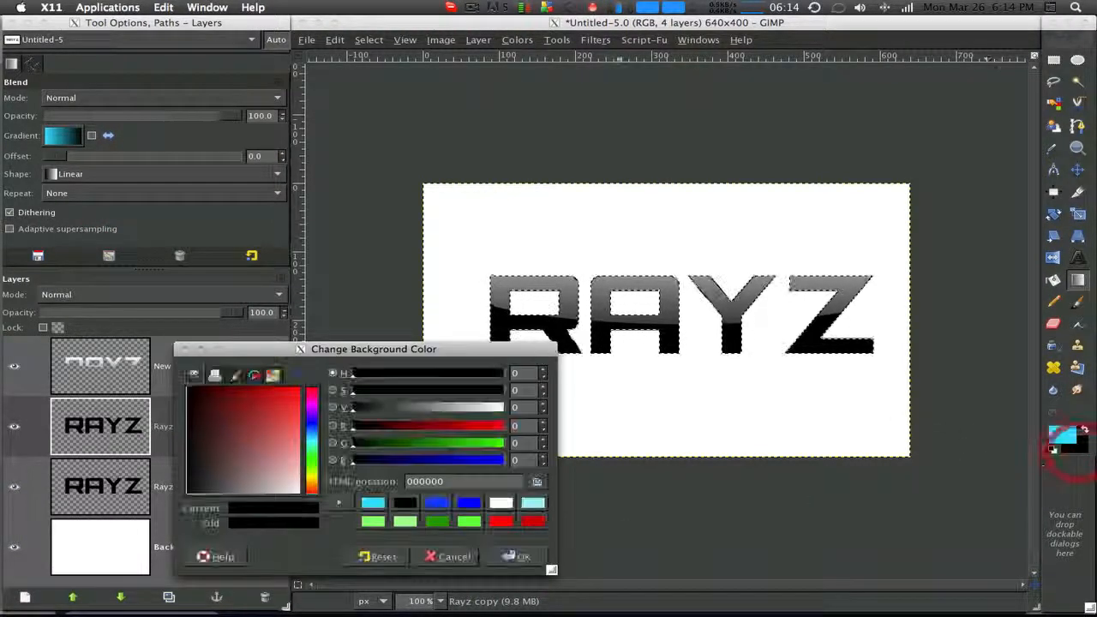
click(434, 505)
click(506, 558)
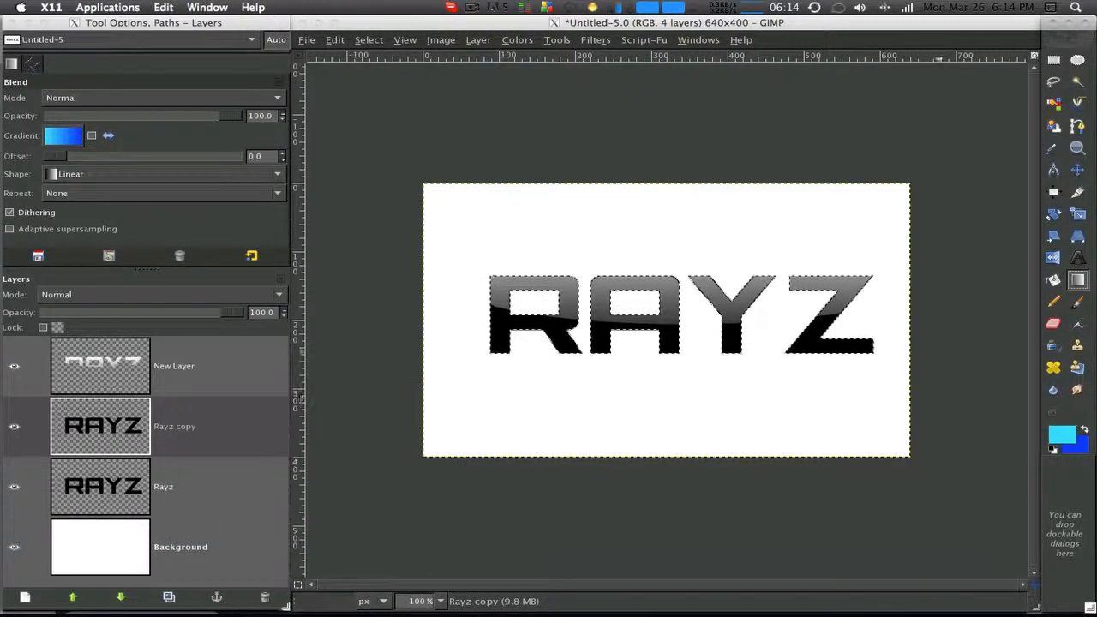
- Shrink the text selection and draw the blue linear gradient downward through the letters on the duplicated text layer
click(369, 40)
click(392, 209)
key(Return)
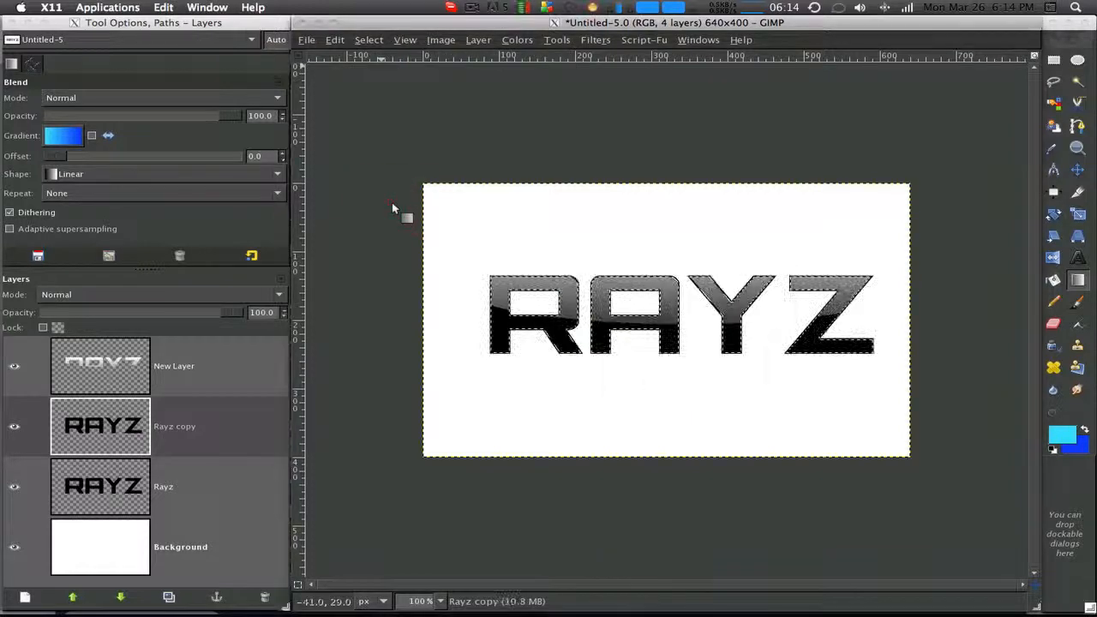
drag(613, 281, 612, 357)
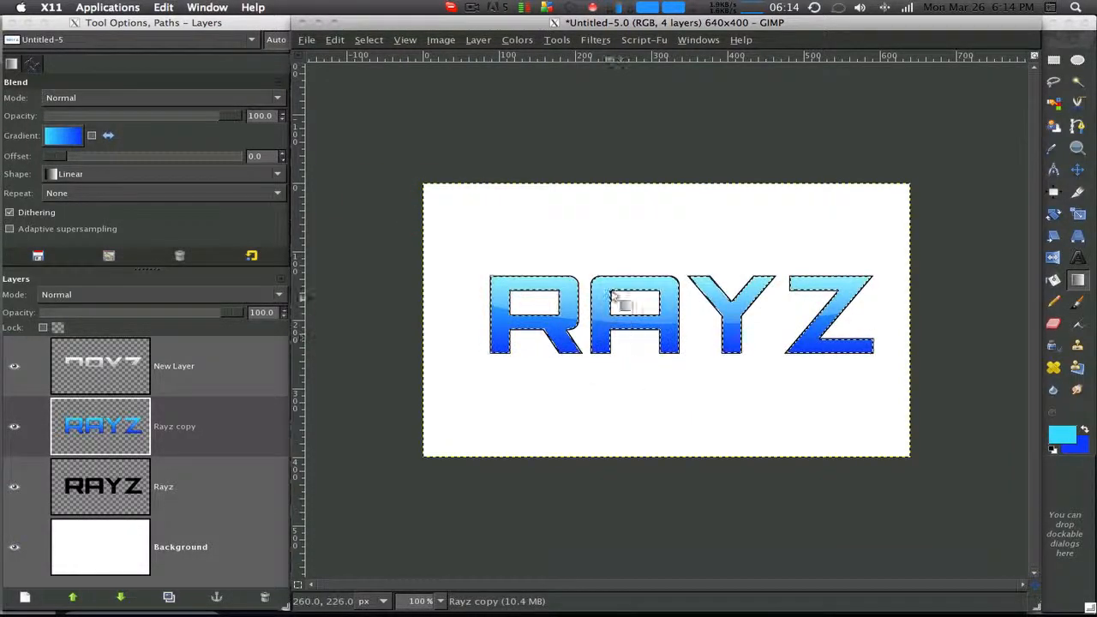
- Clear the selection and delete the original black Rayz layer beneath the blue text
click(369, 39)
click(381, 80)
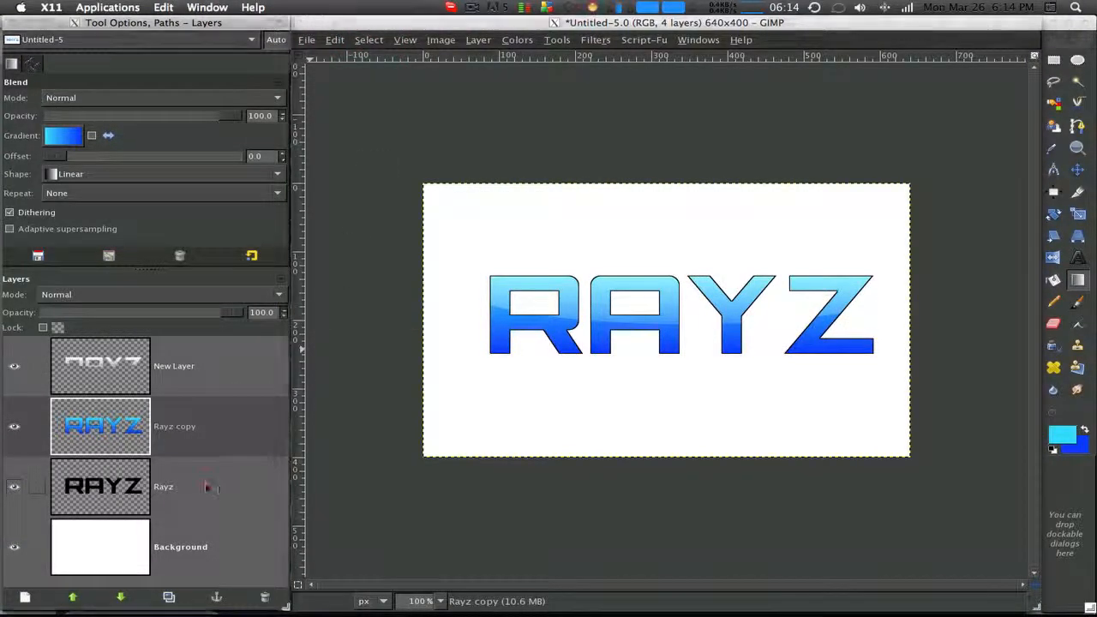
click(152, 485)
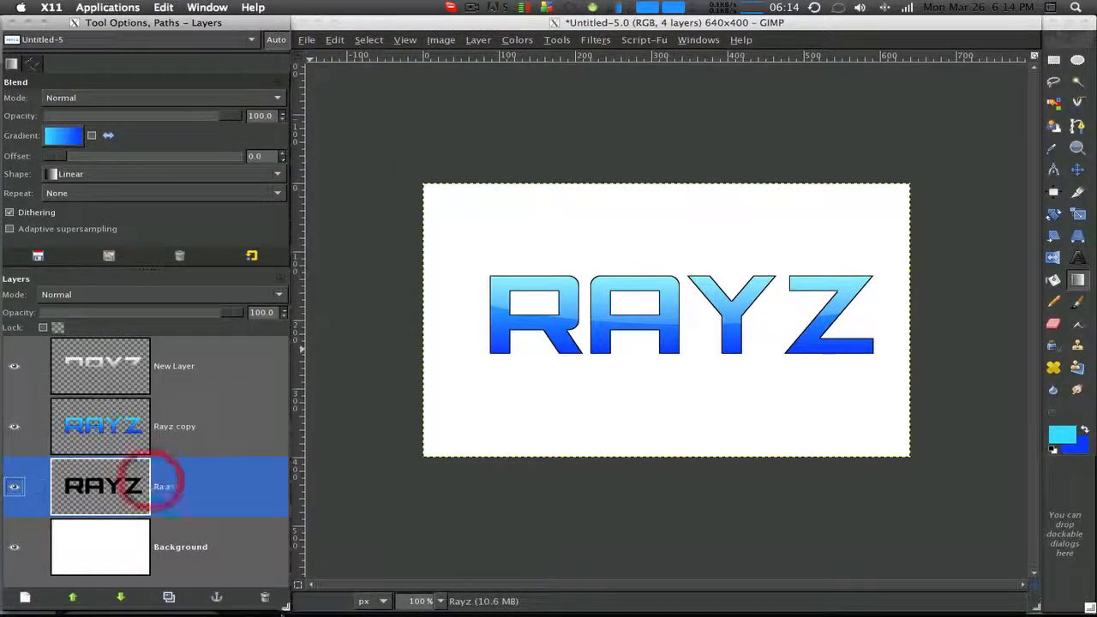
click(265, 596)
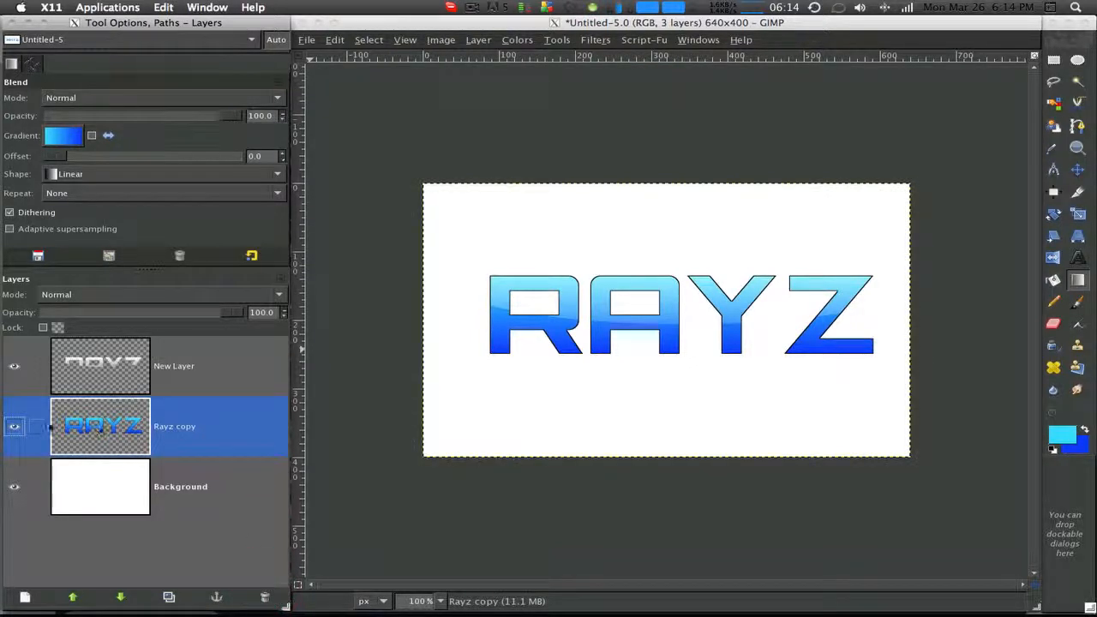
- Duplicate the blue text layer and delete the lower of the two copies
click(169, 596)
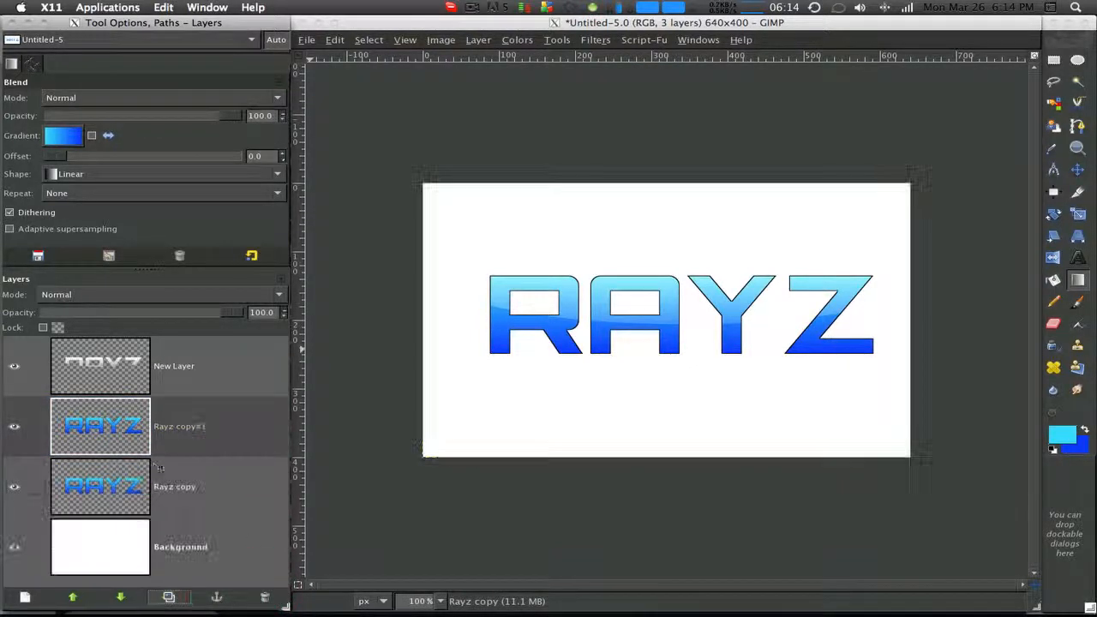
click(94, 381)
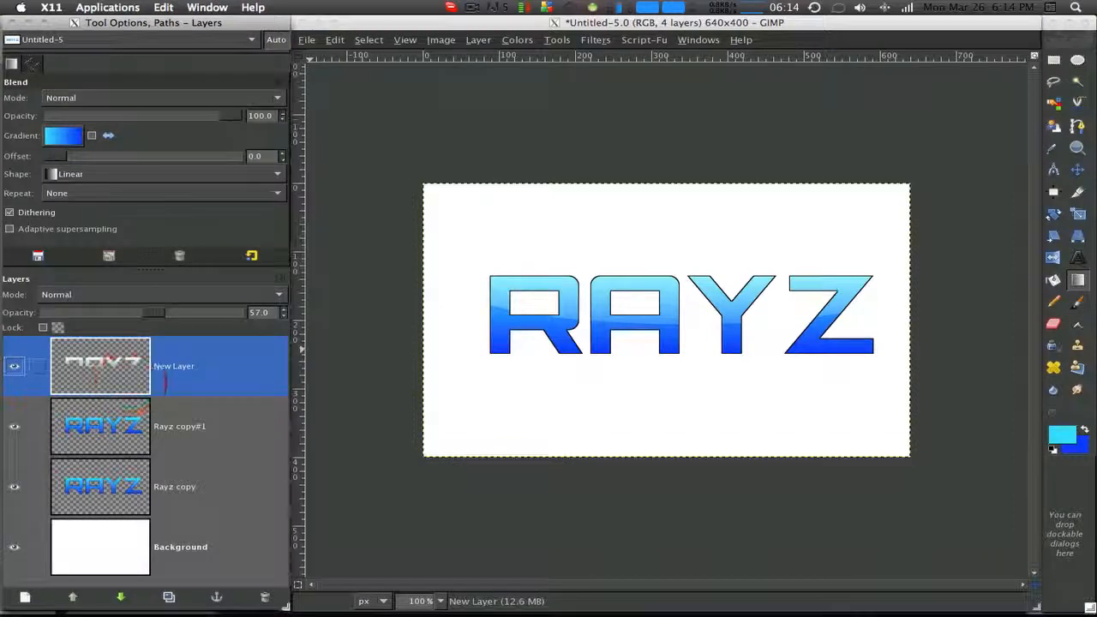
click(162, 487)
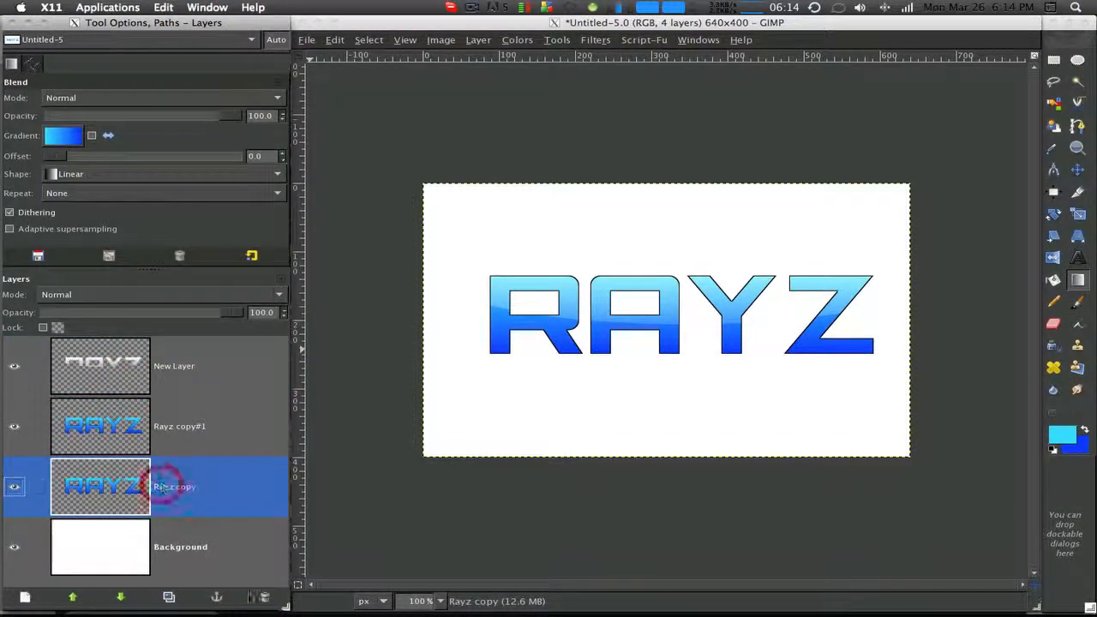
click(265, 597)
- Merge the white highlight layer down onto the blue text and duplicate the merged layer
right_click(154, 360)
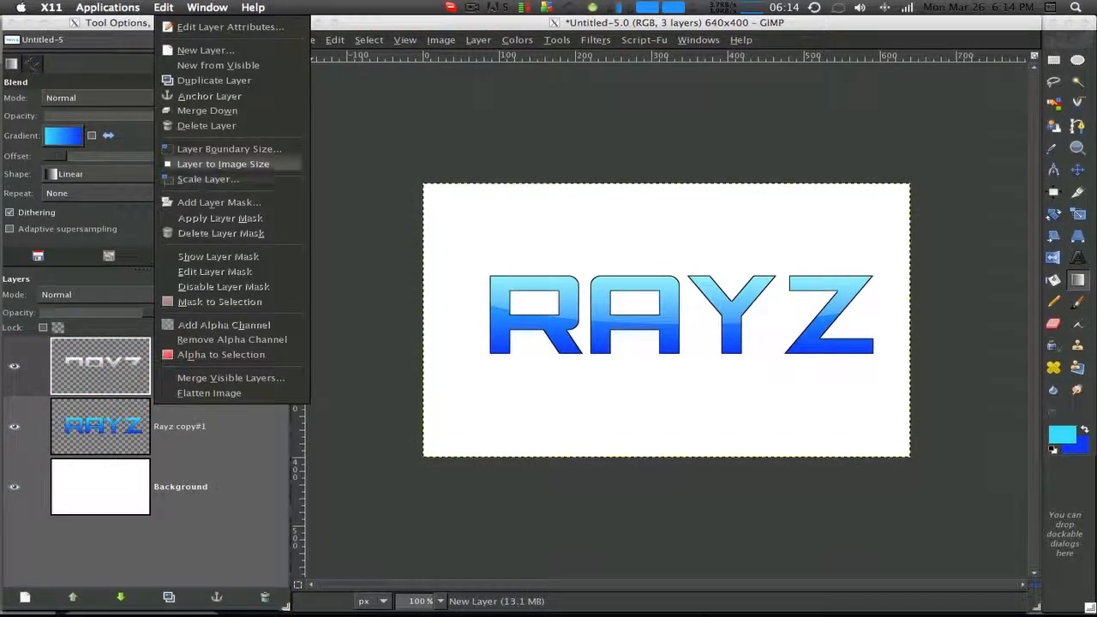
click(202, 111)
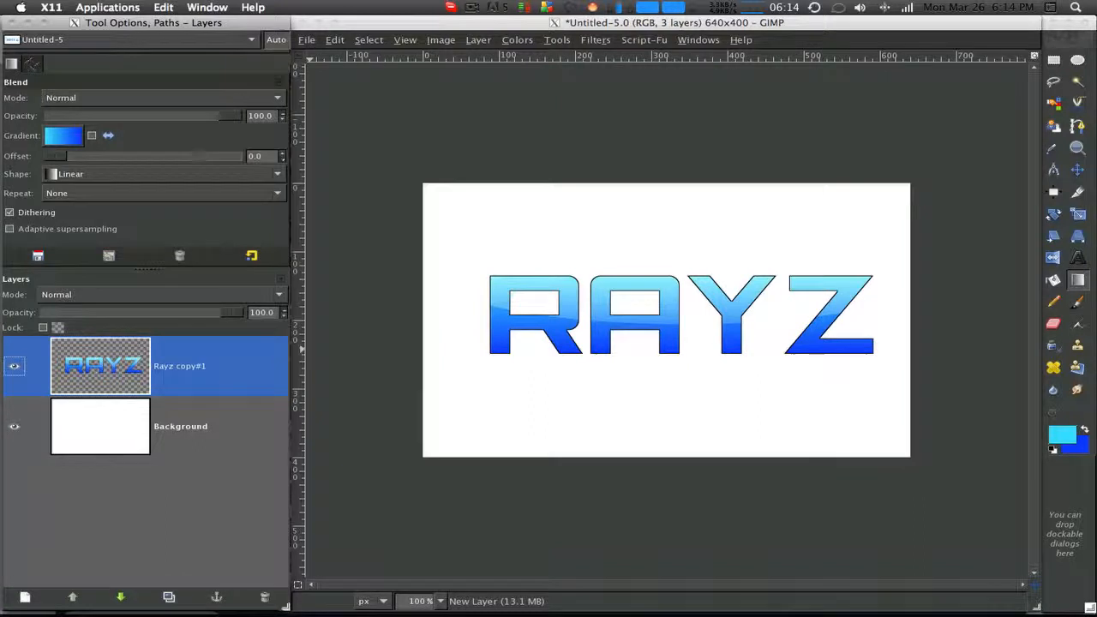
click(169, 597)
- Apply a linear Motion Blur with length 31 and angle 156 to the lower blue text layer
click(209, 436)
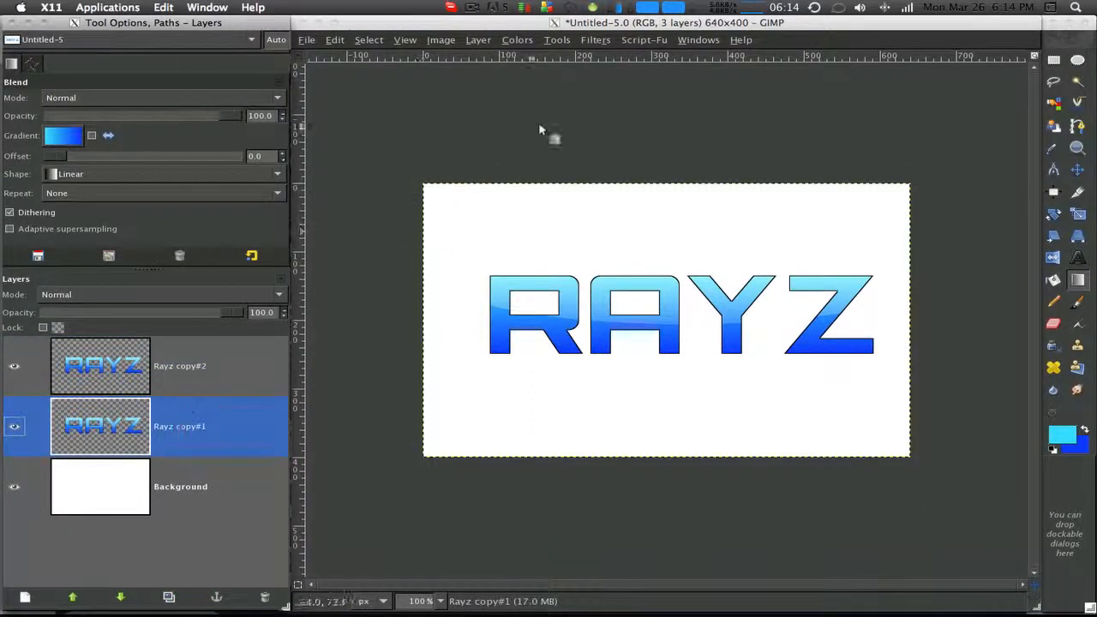
click(593, 41)
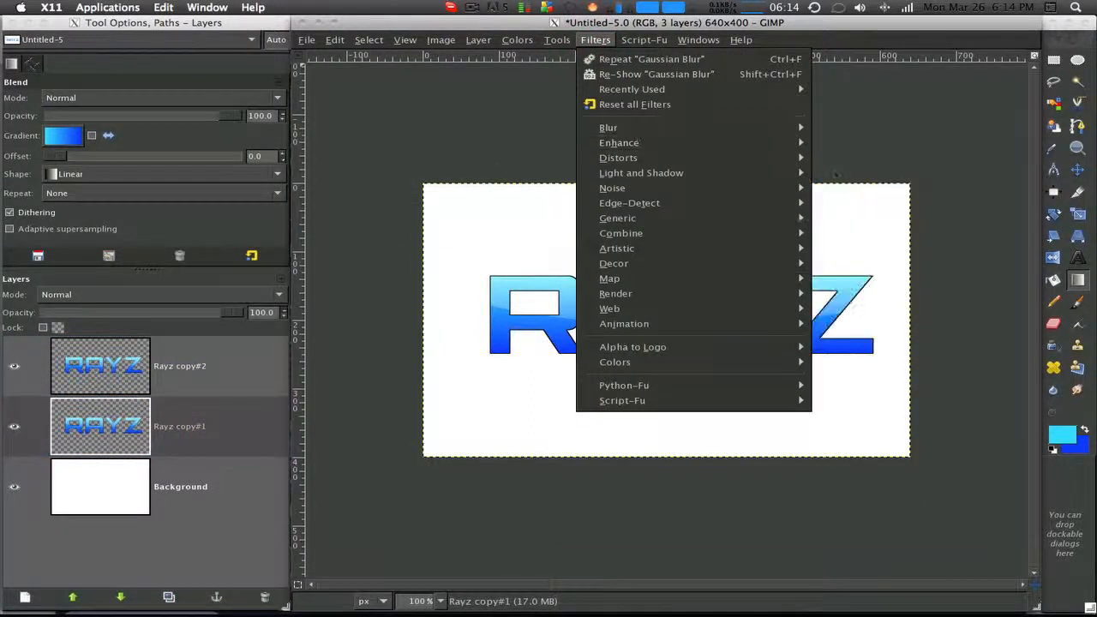
mouse_move(772, 127)
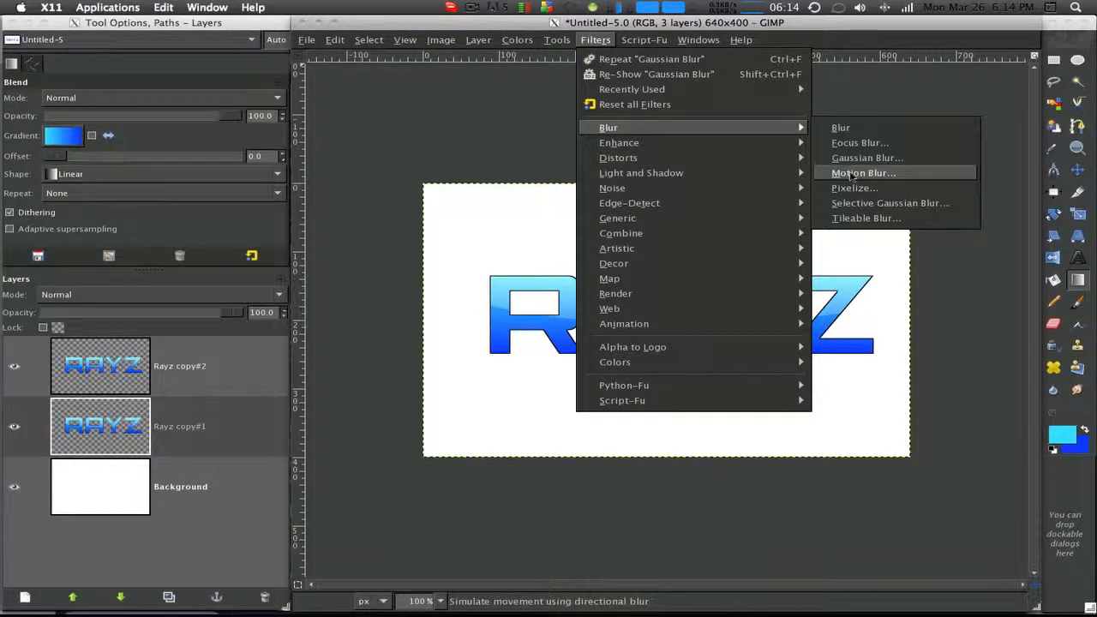
click(851, 171)
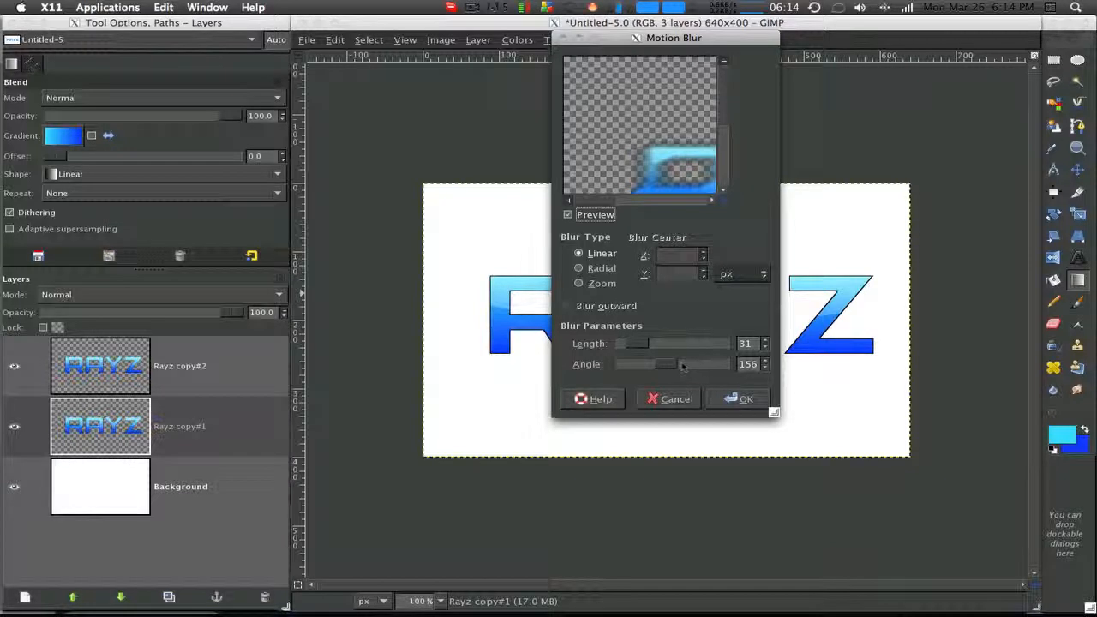
drag(608, 199, 632, 194)
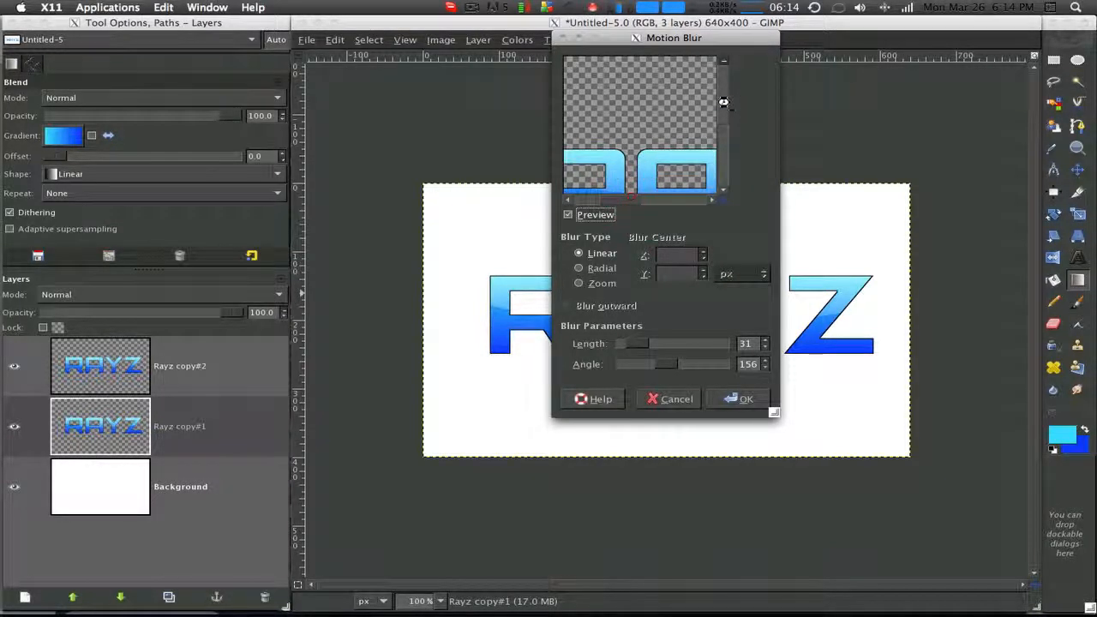
drag(726, 103, 727, 135)
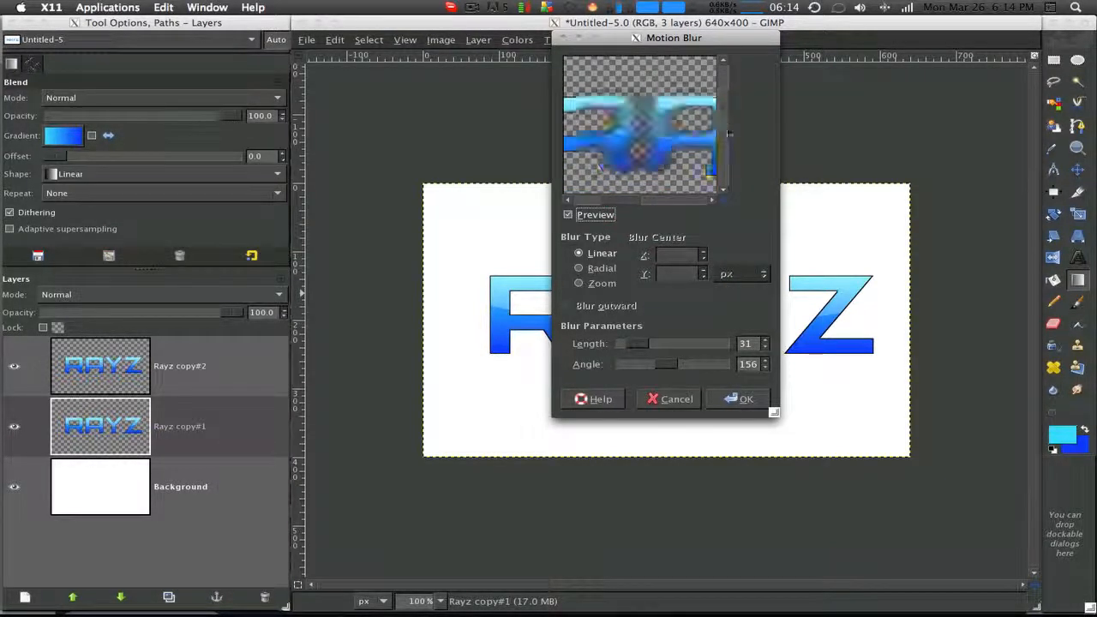
click(745, 400)
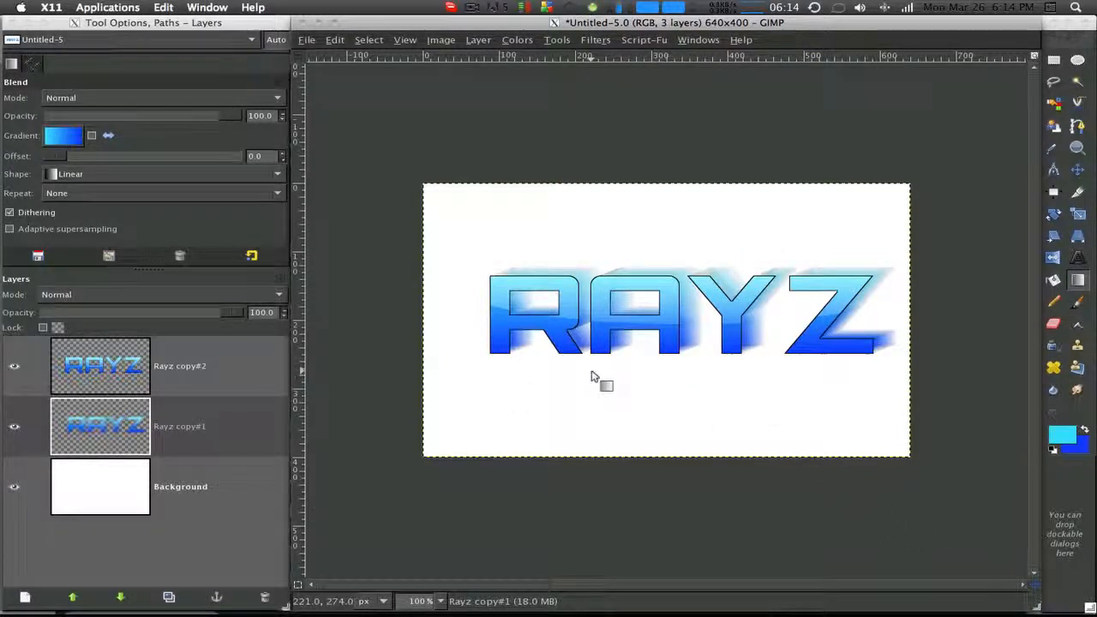
- Hide the sharp text and background layers, and duplicate the blurred text layer 28 times
click(14, 367)
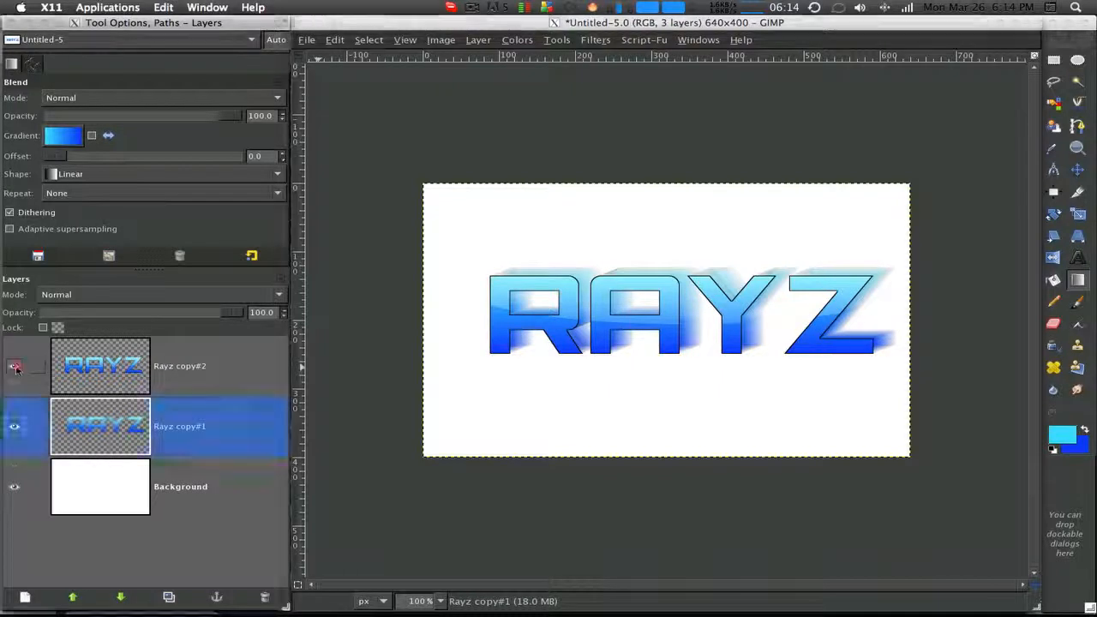
click(12, 486)
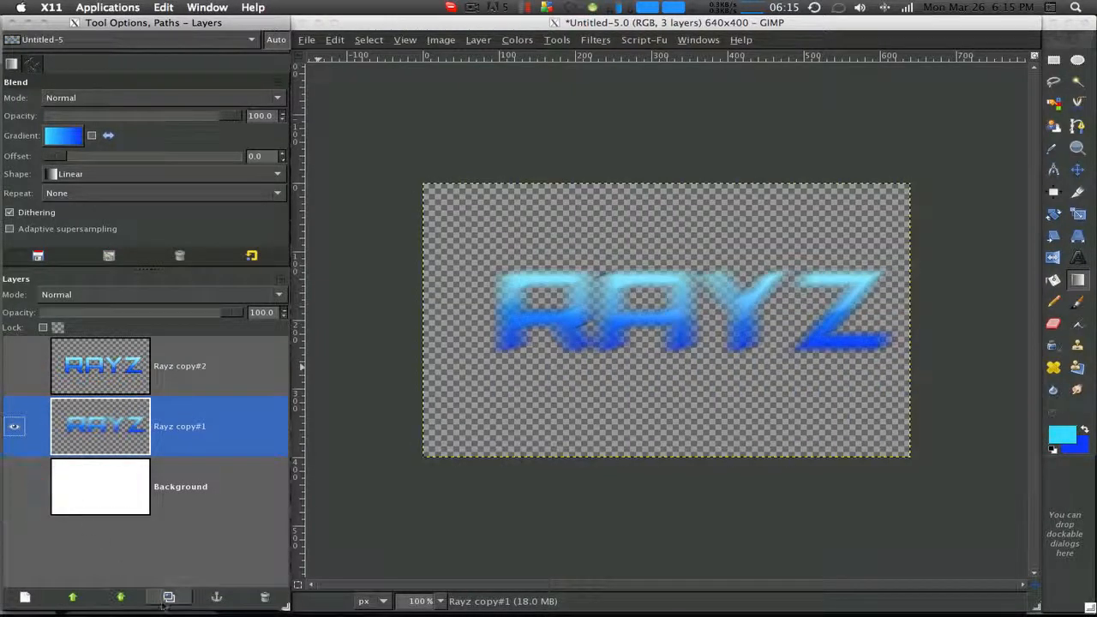
click(165, 599)
click(166, 599)
click(166, 599)
click(165, 599)
click(166, 600)
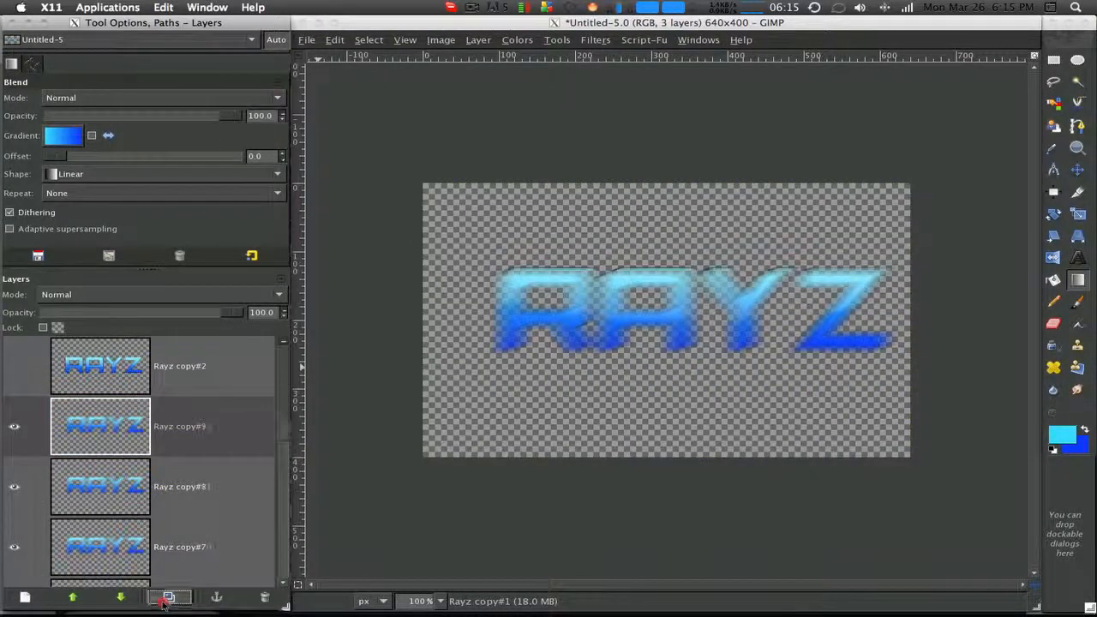
click(166, 599)
click(165, 600)
click(165, 599)
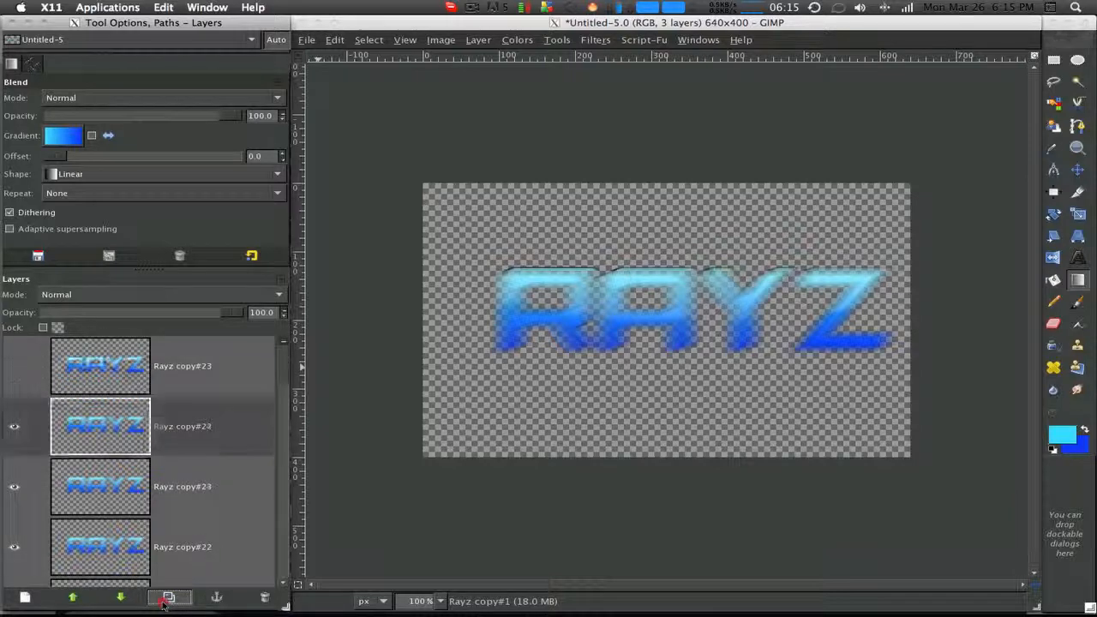
click(165, 599)
click(163, 604)
click(163, 604)
- Merge the visible blurred text layers into one layer, expanded as necessary
right_click(164, 472)
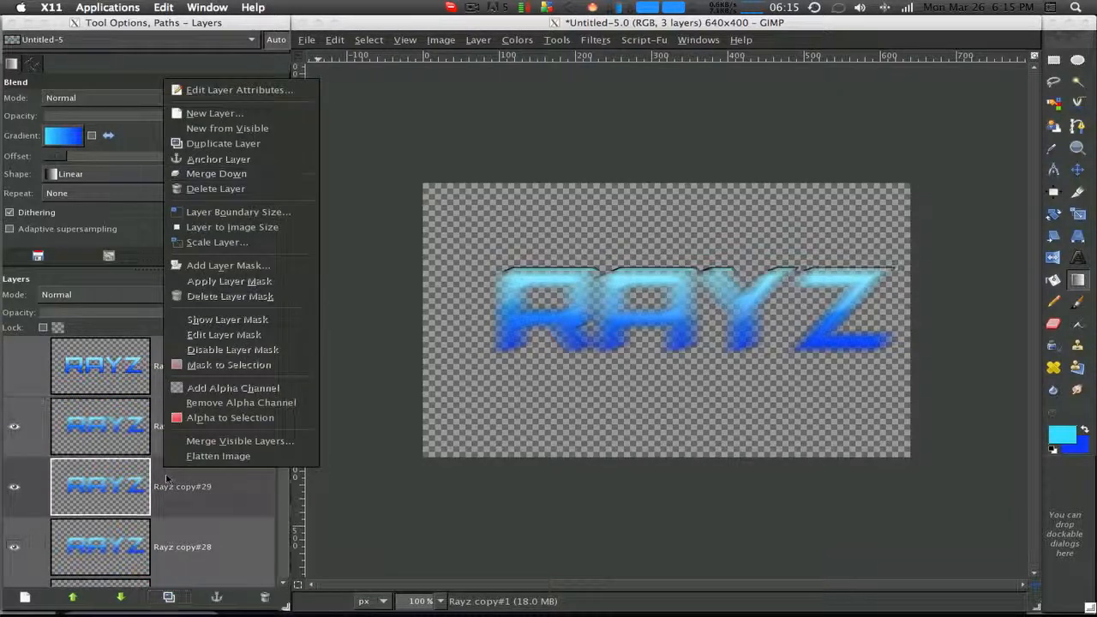
click(199, 441)
right_click(199, 473)
click(229, 449)
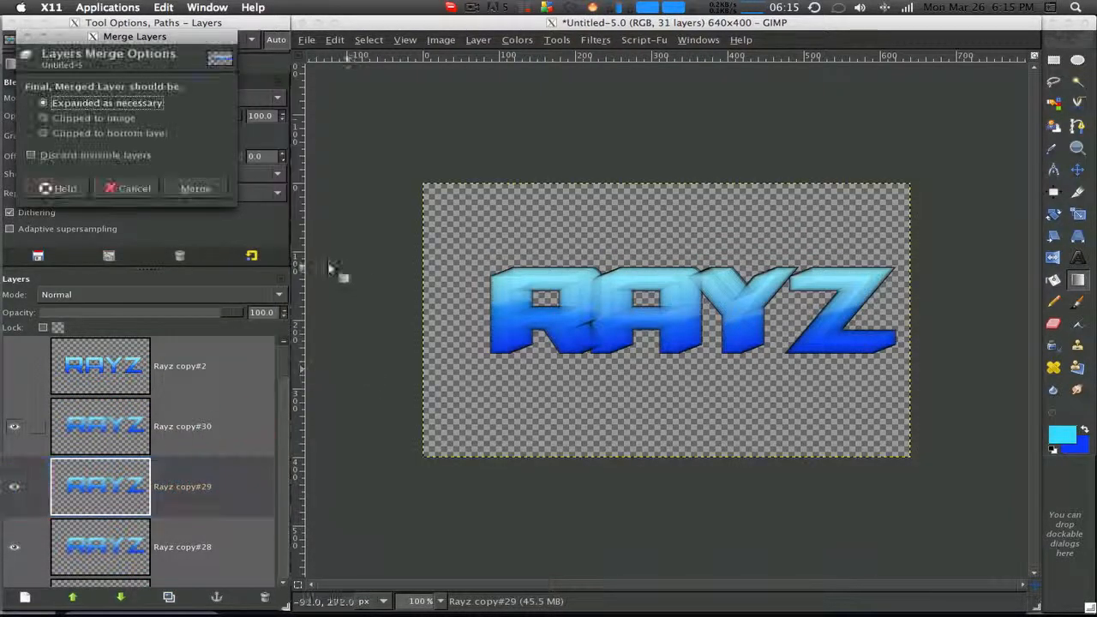
click(196, 188)
- Duplicate the merged blurred text layer 22 times to make its extrusion more solid
click(168, 598)
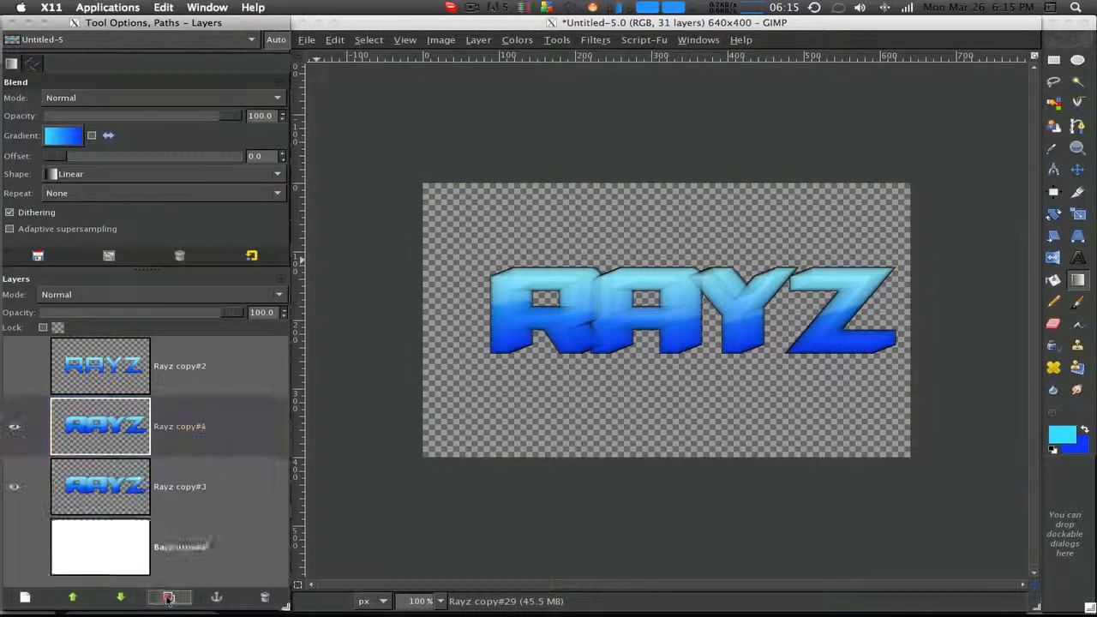
click(168, 598)
click(168, 598)
click(169, 599)
click(168, 598)
click(168, 599)
click(169, 598)
click(168, 598)
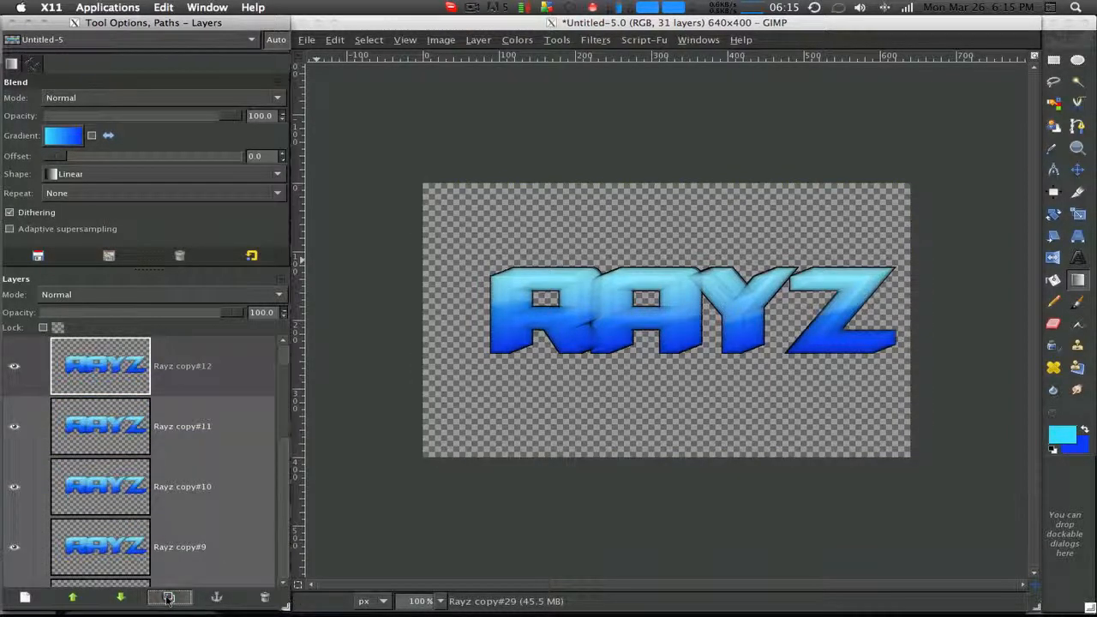
click(168, 598)
click(168, 598)
click(168, 598)
click(168, 598)
click(168, 598)
click(168, 599)
click(168, 598)
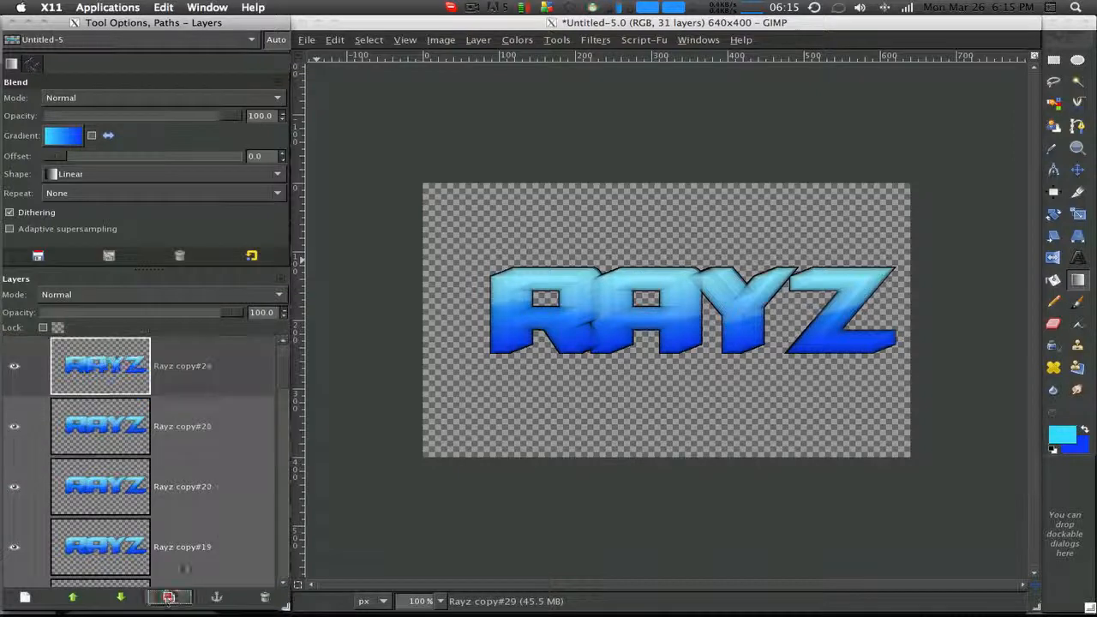
- Merge the visible stack of blurred text layers into one layer, expanded as necessary
right_click(159, 406)
click(245, 375)
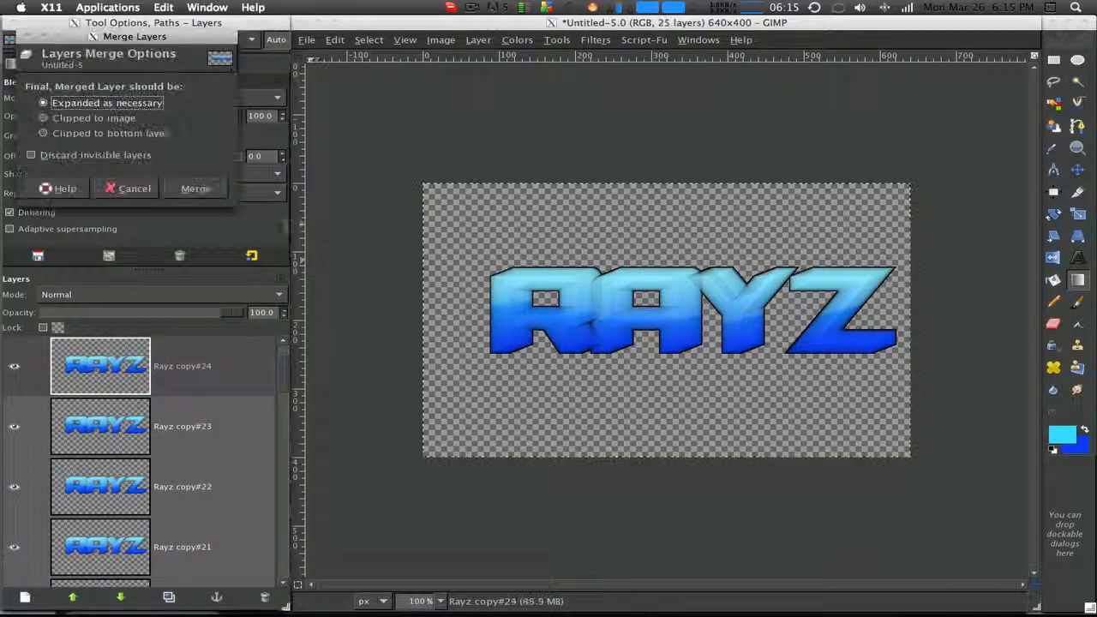
click(204, 191)
- Duplicate the newly merged extrusion layer 13 times to solidify its edges further
click(168, 598)
click(168, 597)
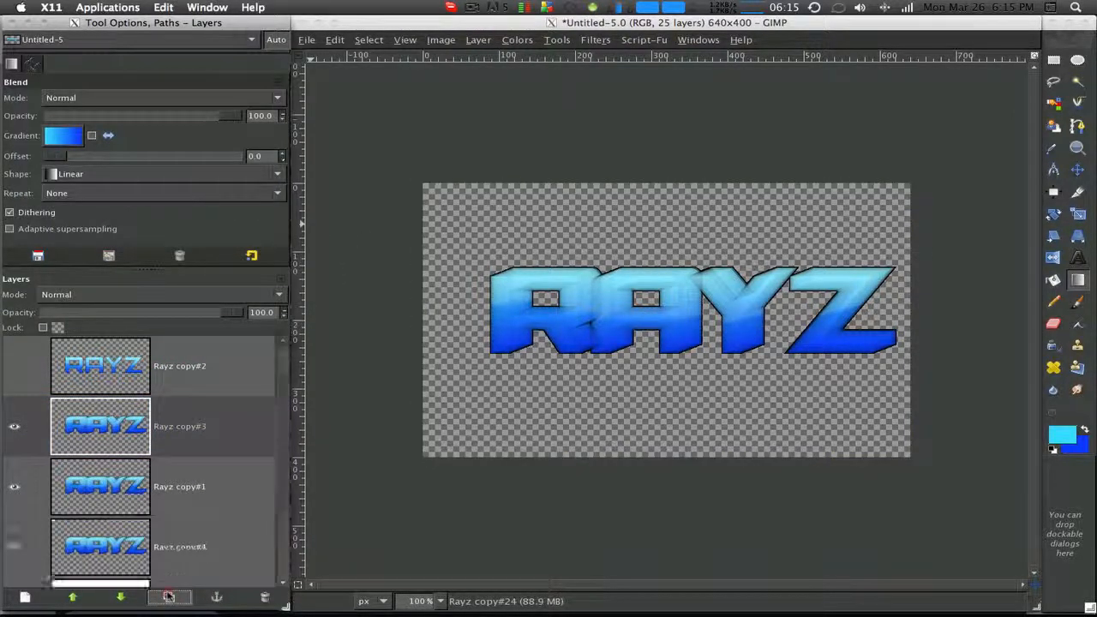
click(168, 598)
click(168, 598)
click(168, 597)
click(168, 598)
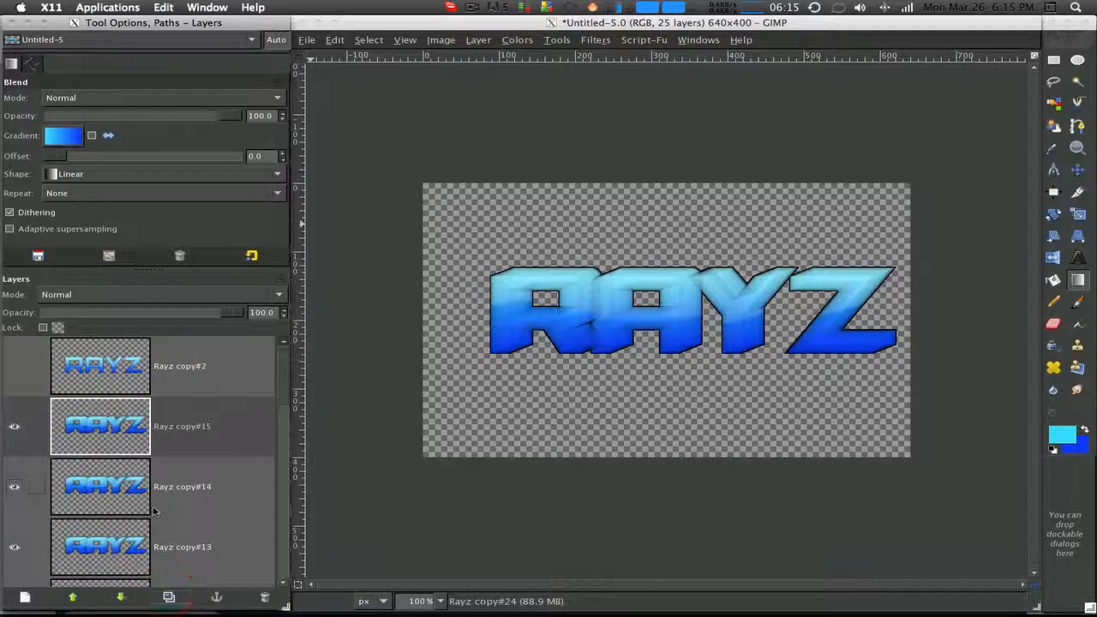
- Merge the 13 new duplicates and the original extrusion layer into a single layer
right_click(154, 506)
click(193, 481)
click(191, 185)
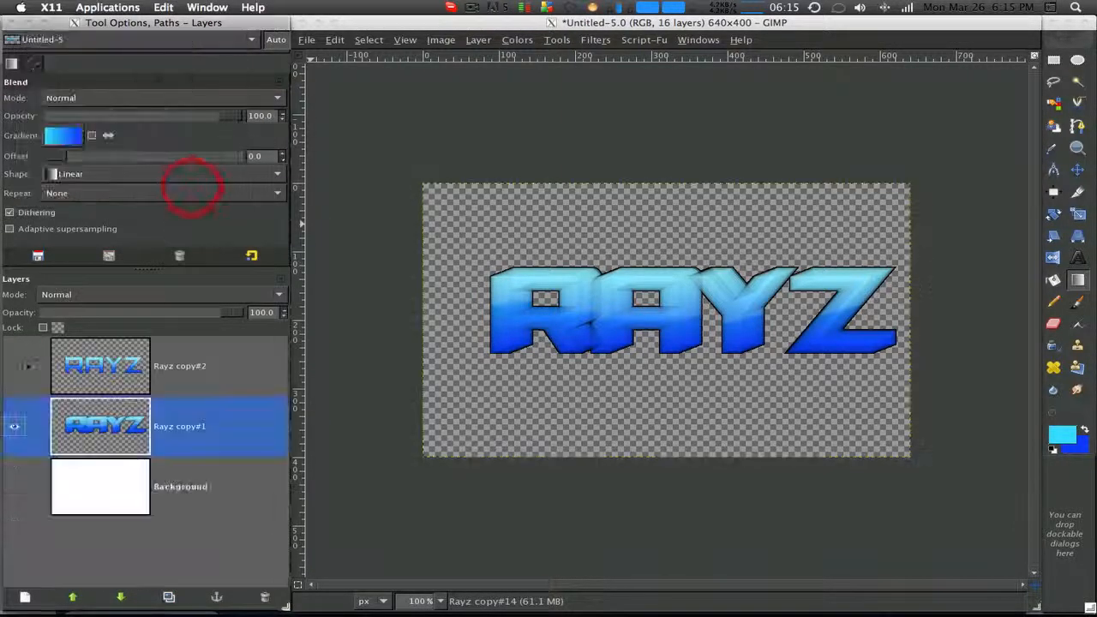
- Make the sharp text layer and the white background layer visible again
click(14, 367)
click(14, 367)
click(13, 487)
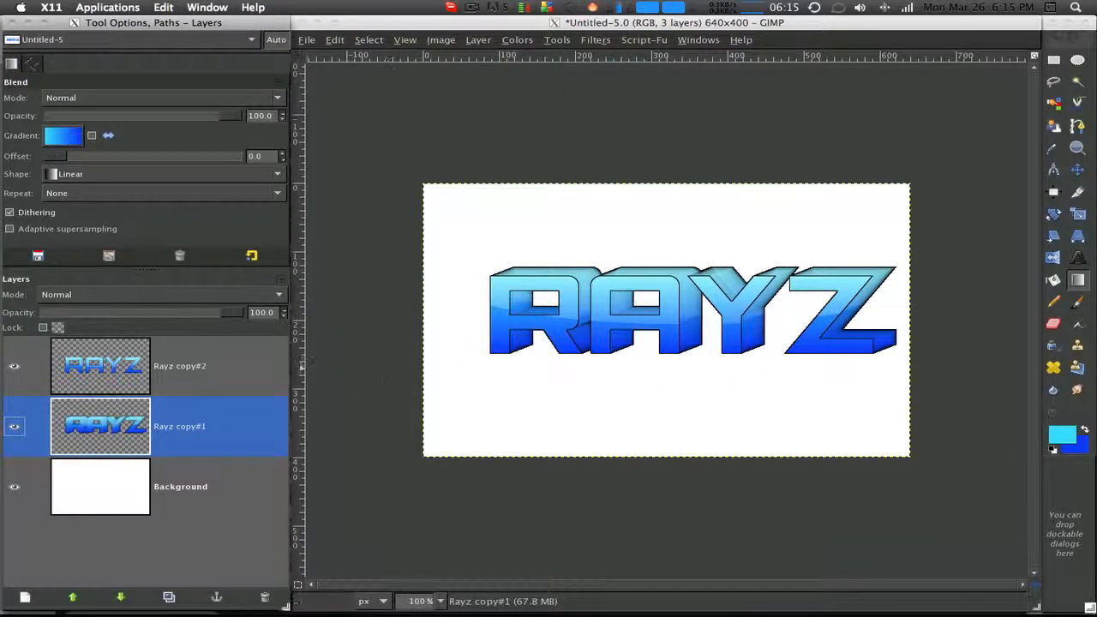
- Darken the extrusion layer with Brightness-Contrast, using brightness -78 and contrast 0
click(199, 428)
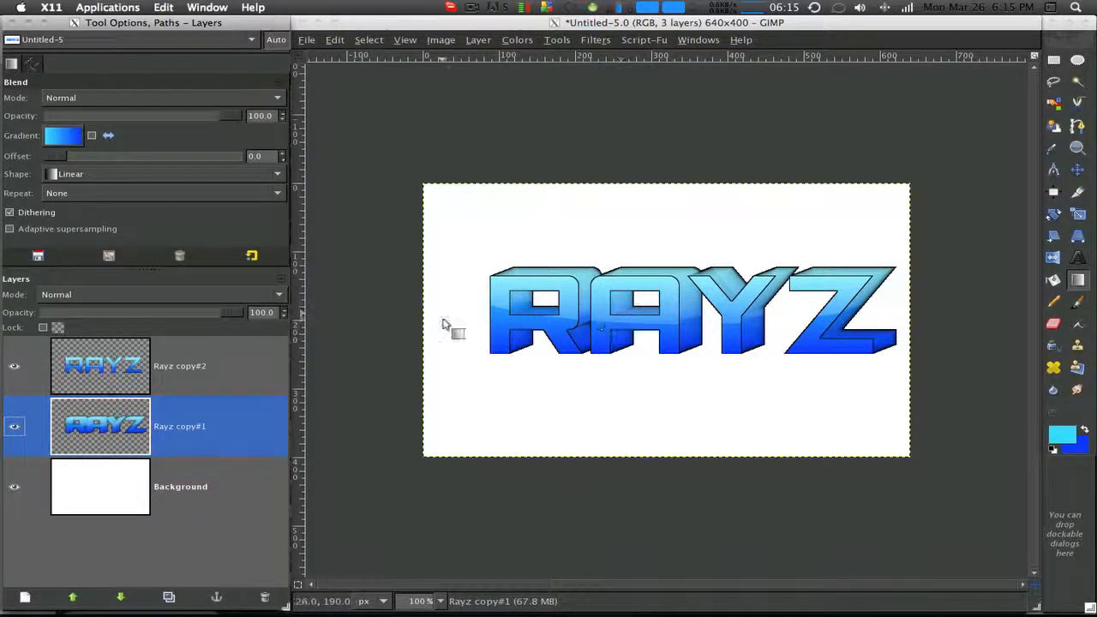
click(335, 40)
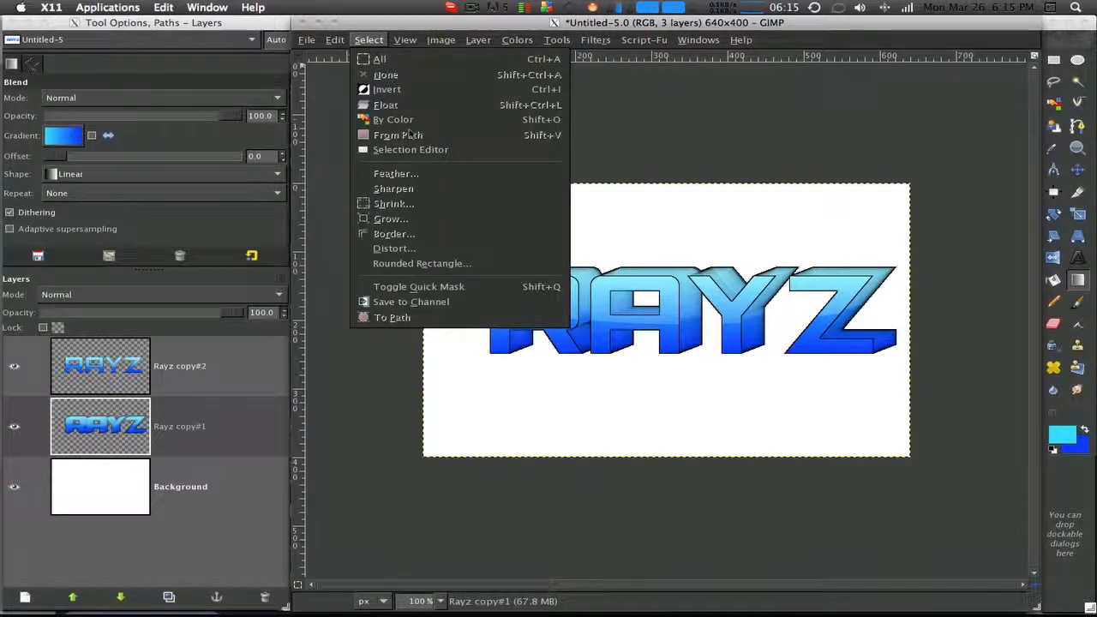
mouse_move(415, 43)
mouse_move(516, 44)
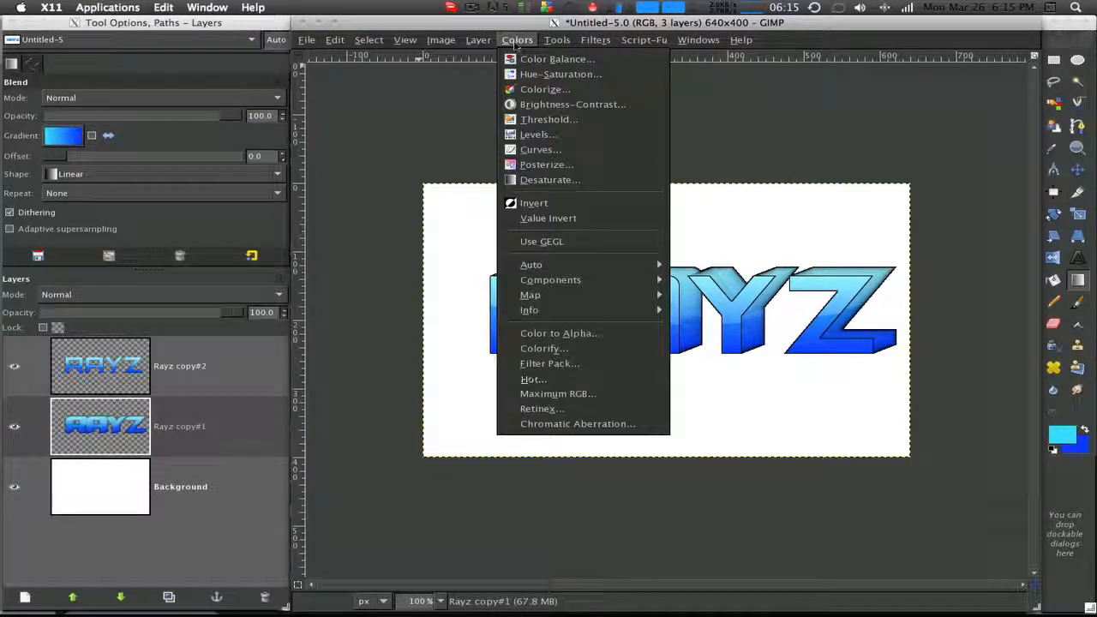
click(540, 103)
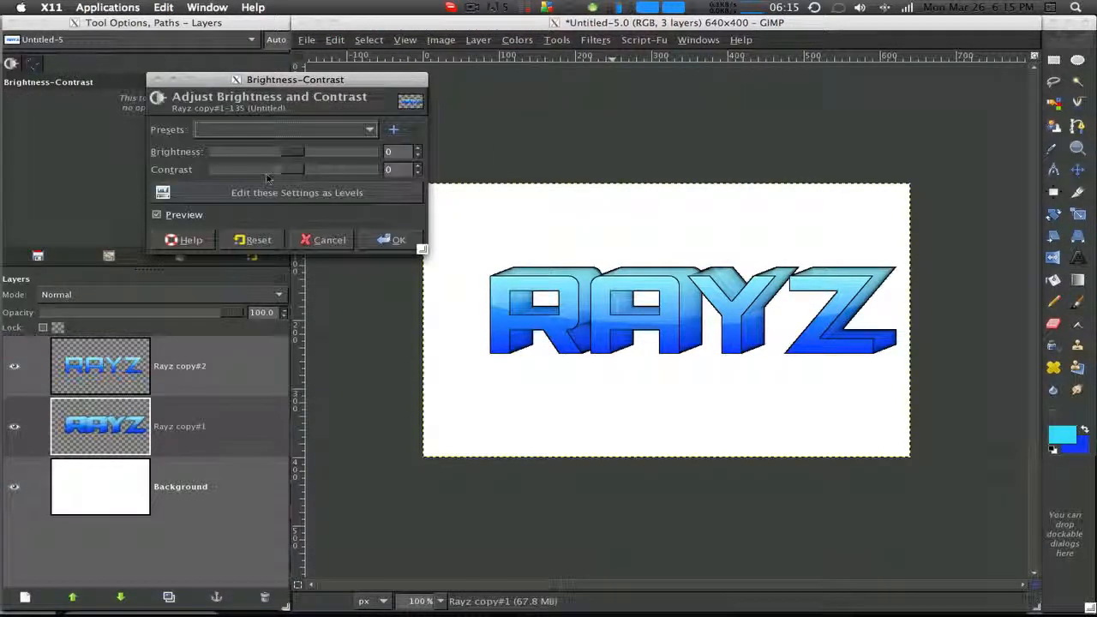
drag(322, 171, 294, 171)
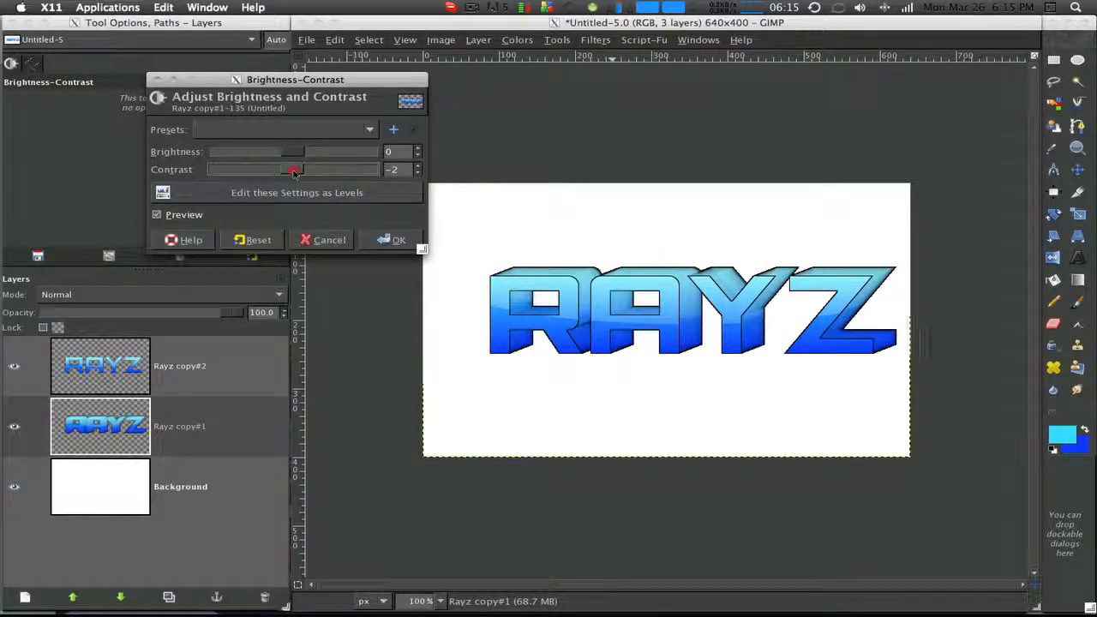
double_click(395, 171)
text(0)
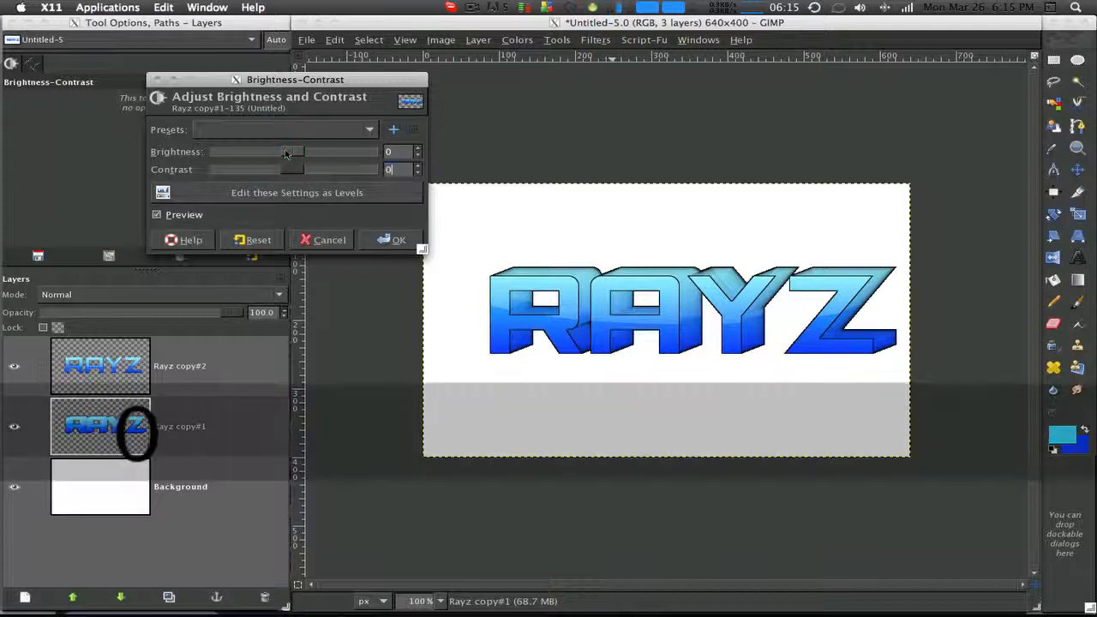
drag(282, 153, 245, 152)
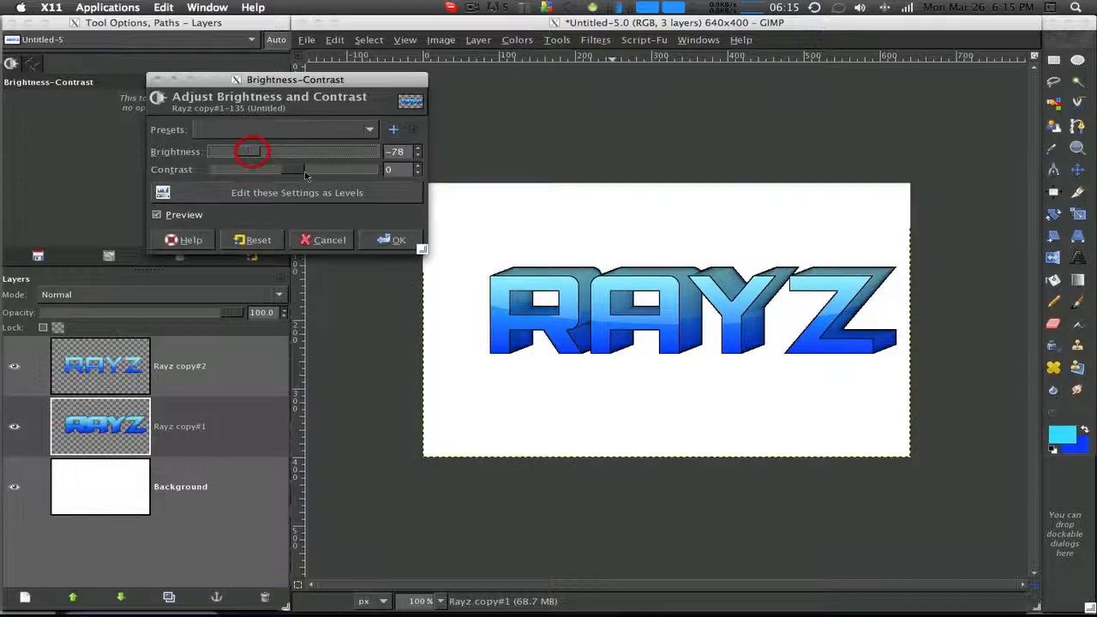
click(384, 240)
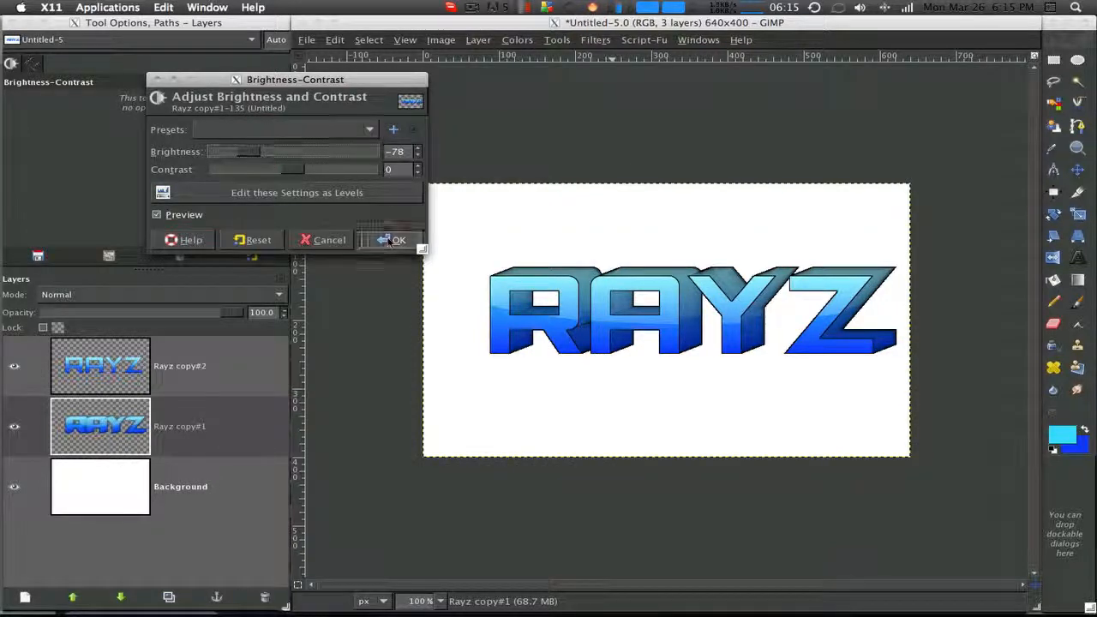
- Select the sharp text layer above the darkened extrusion as the active layer
click(173, 537)
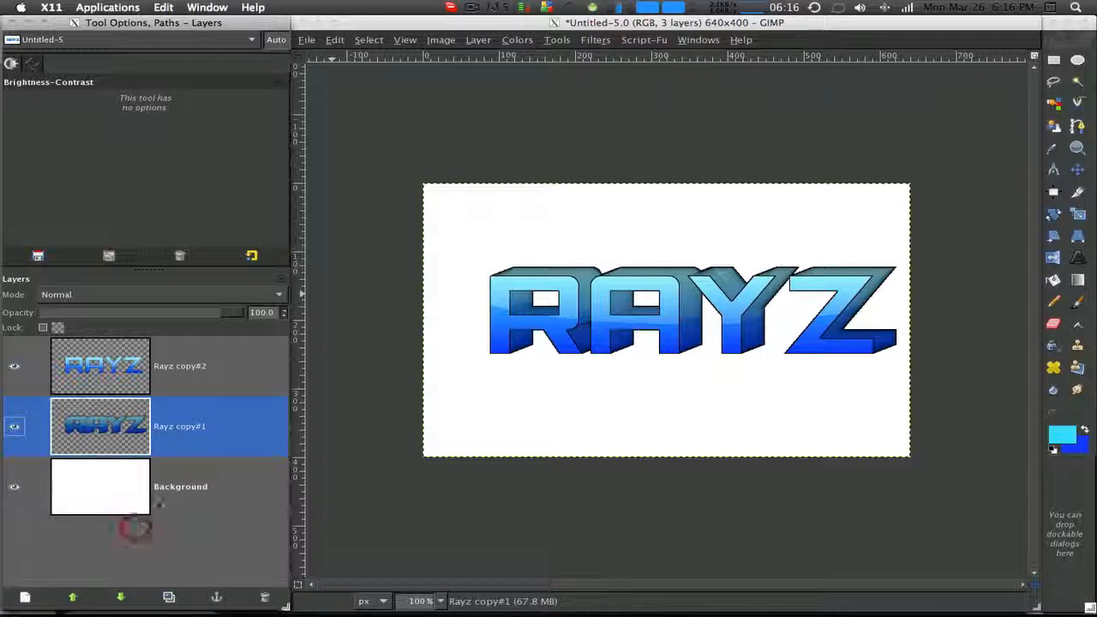
click(155, 497)
click(163, 364)
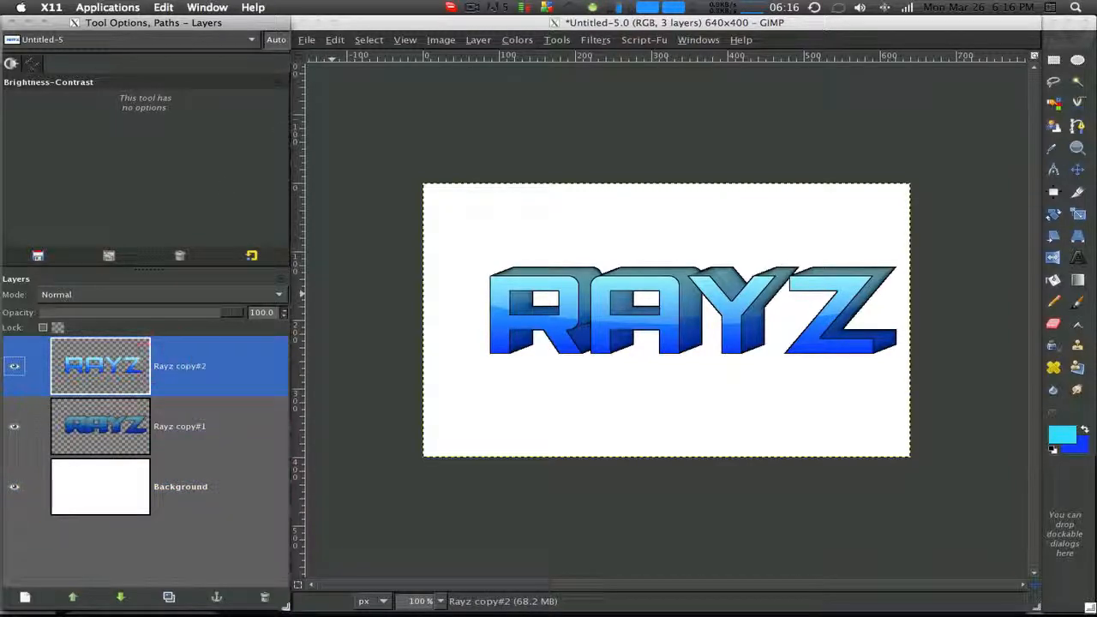